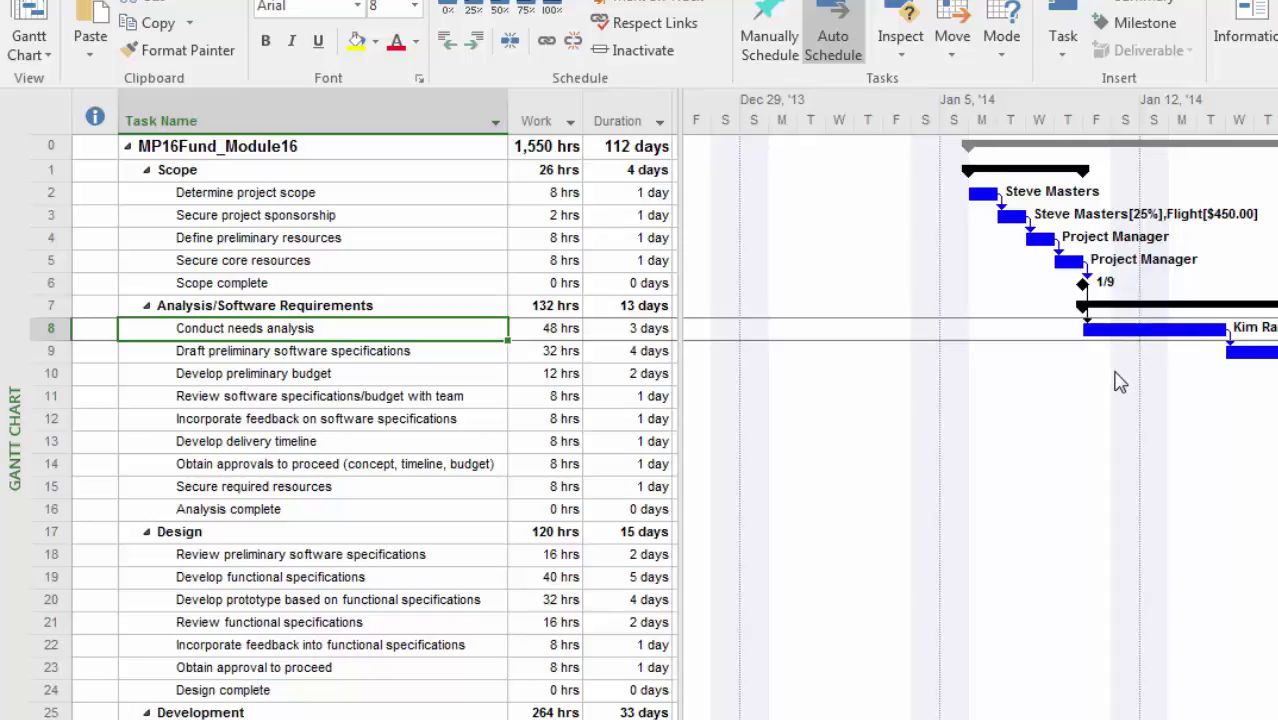
Show the details of task 8's Conduct needs analysis Gantt bar
mouse_move(1113, 334)
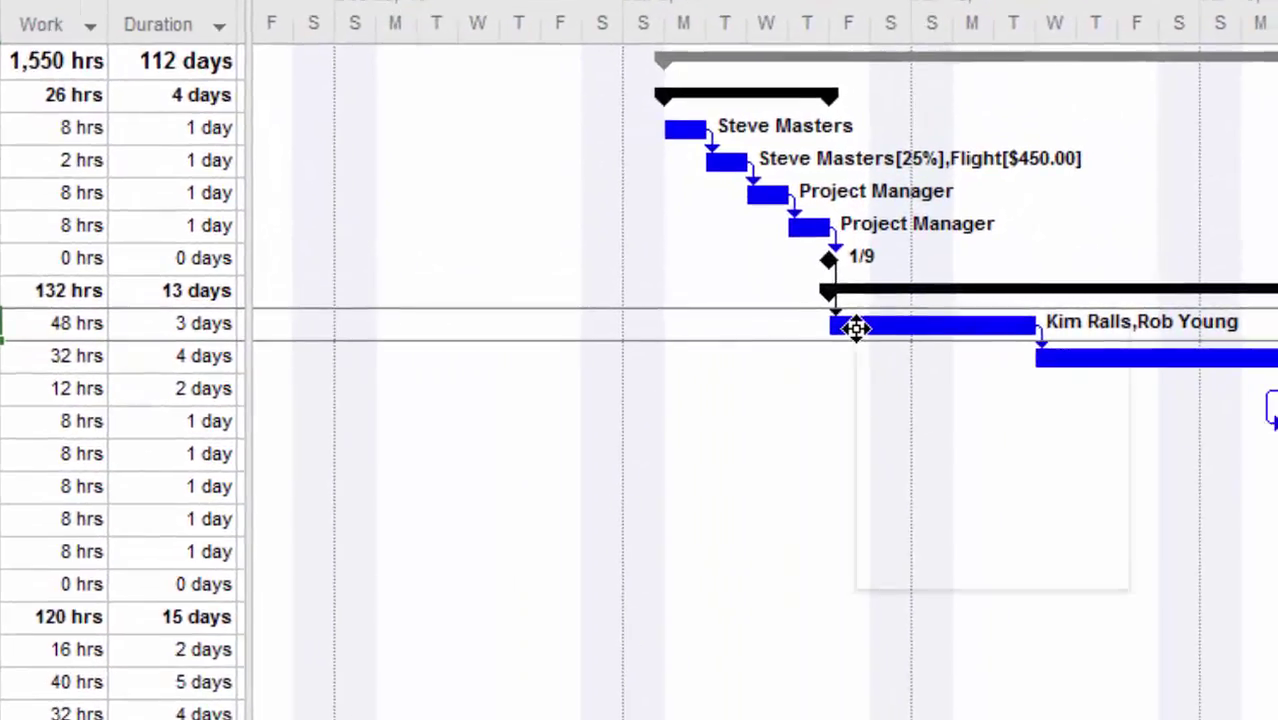
right_click(907, 328)
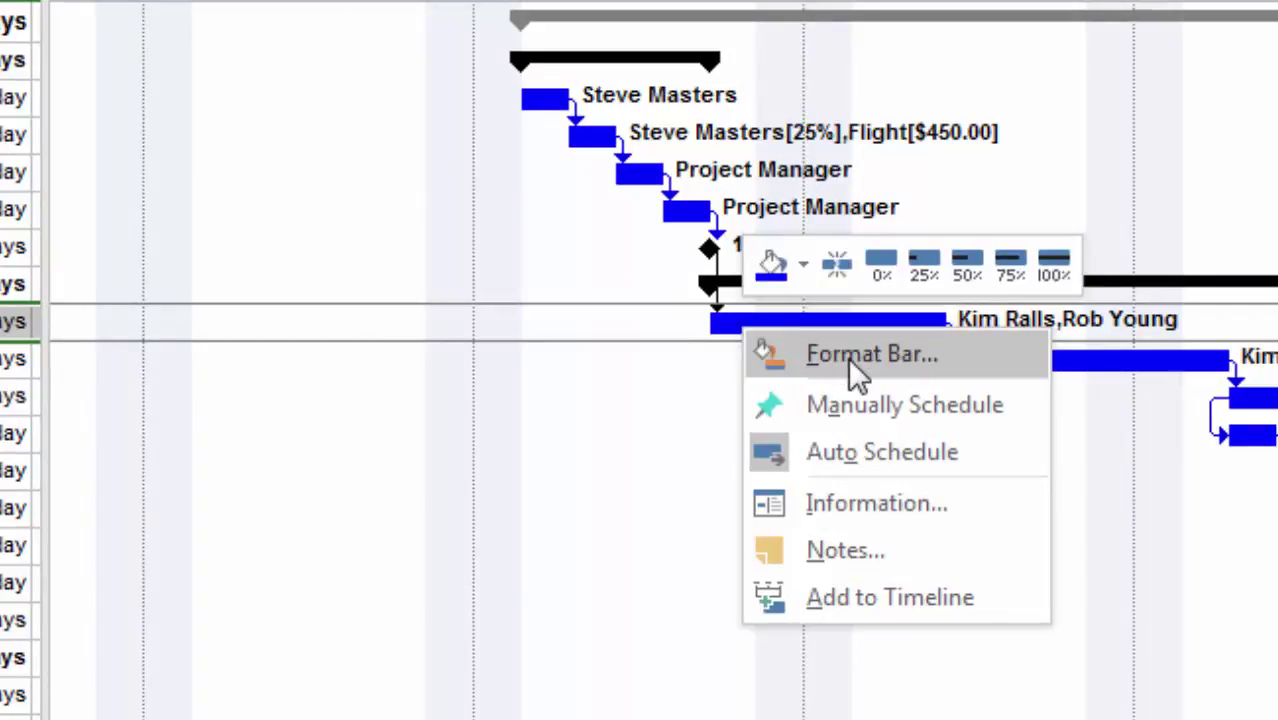
click(657, 393)
right_click(658, 392)
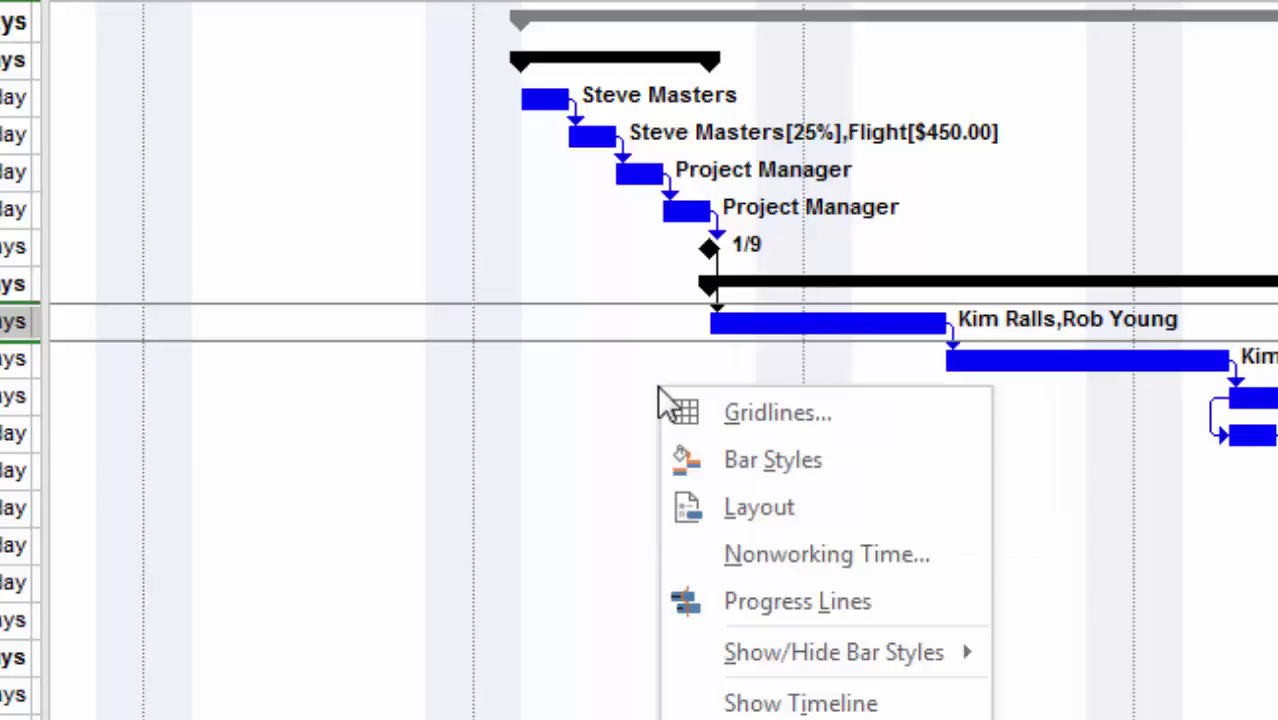
click(748, 474)
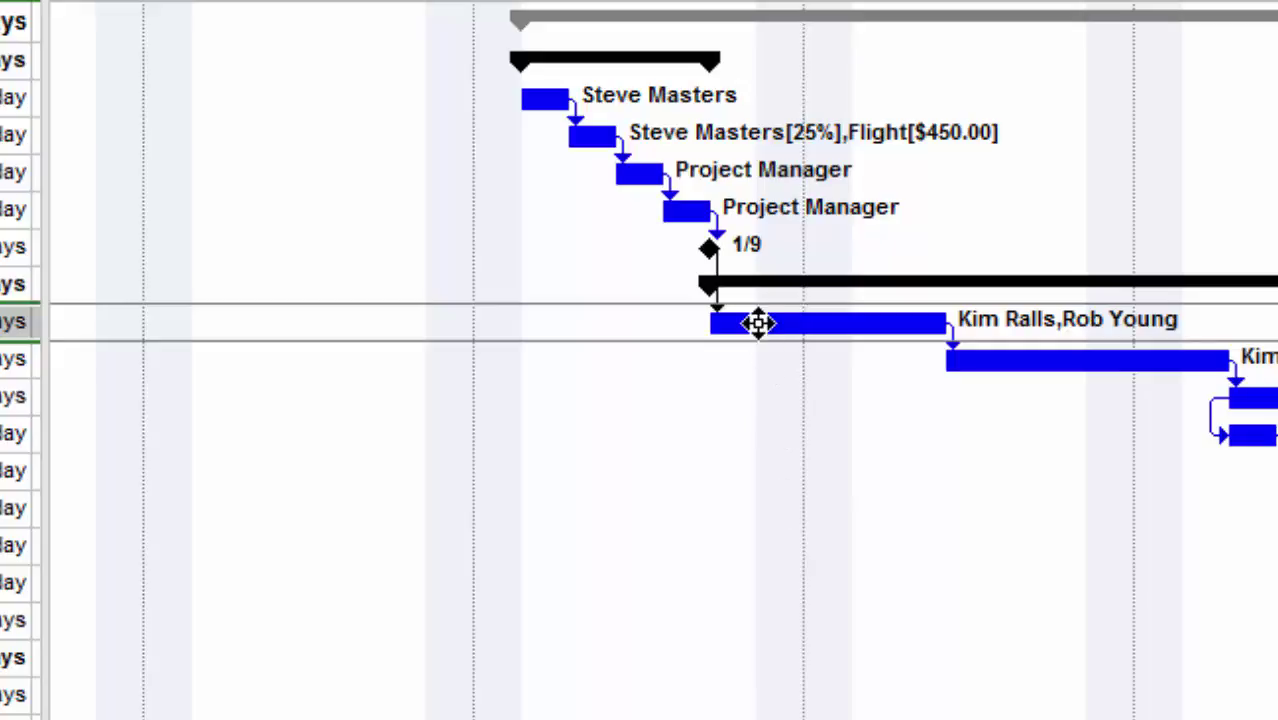
right_click(758, 322)
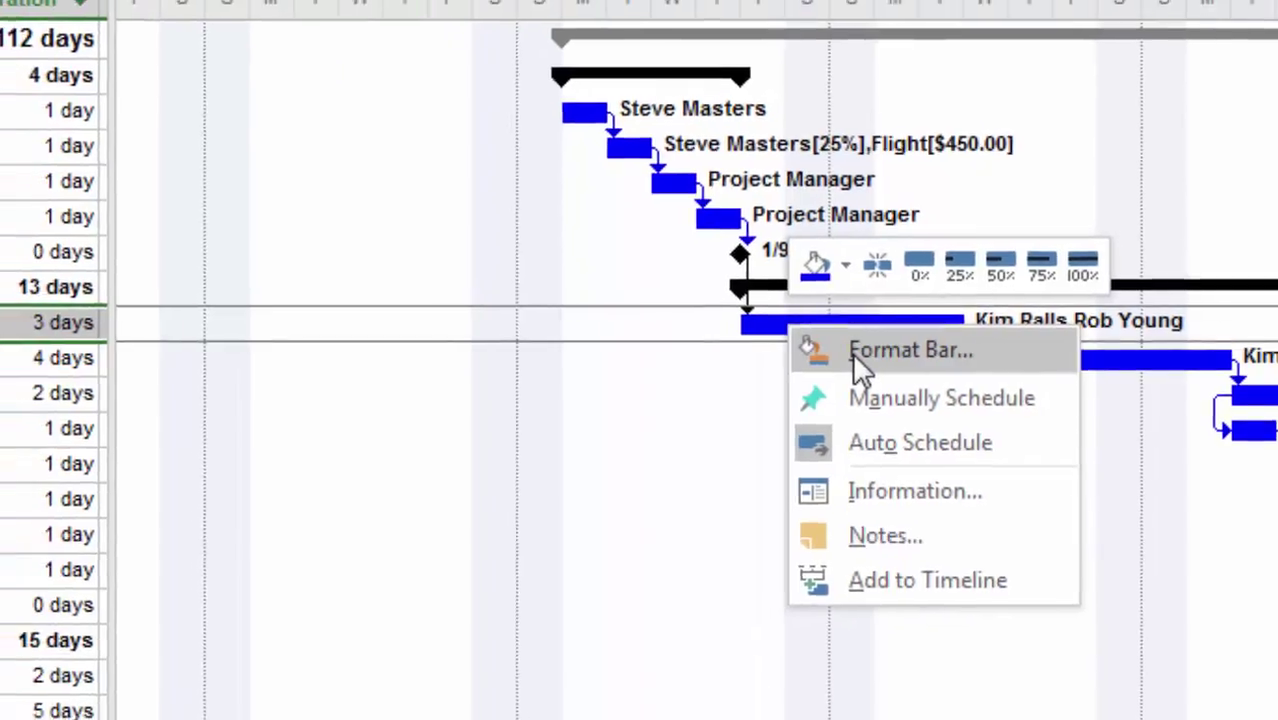
Set the Conduct needs analysis bar's middle colour to orange in Format Bar
click(668, 606)
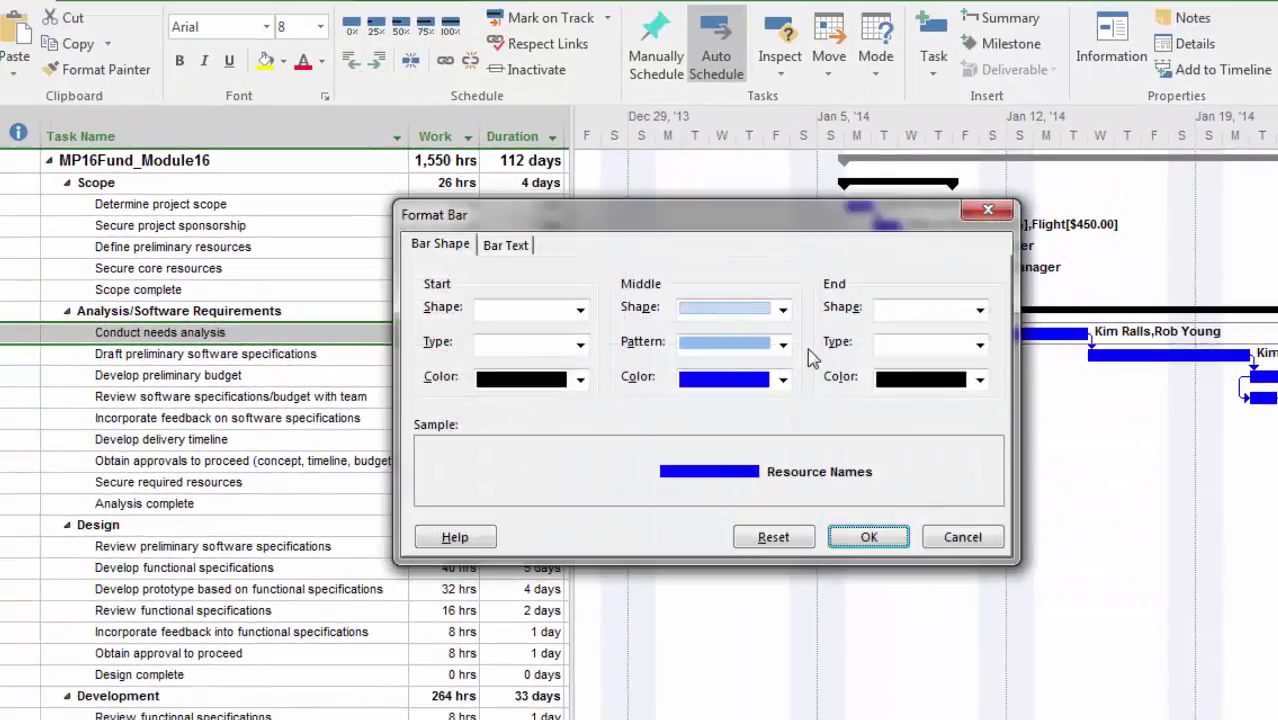
drag(800, 228, 1095, 394)
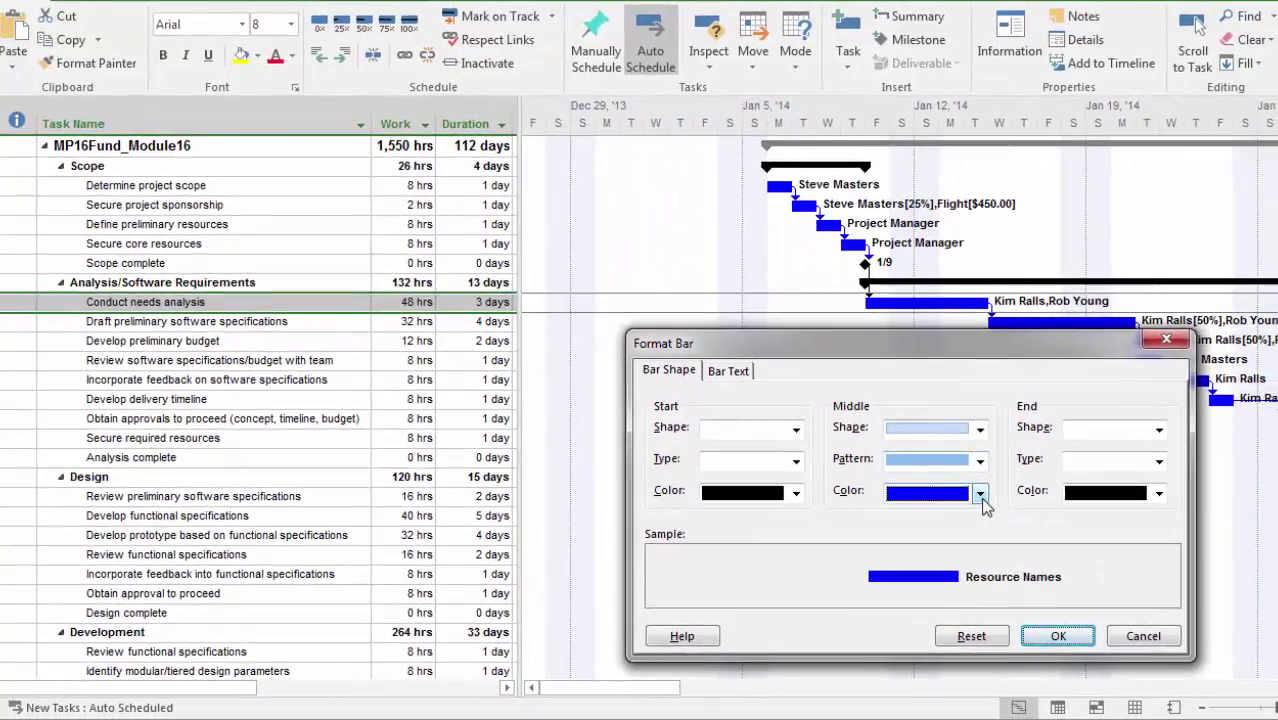
click(989, 498)
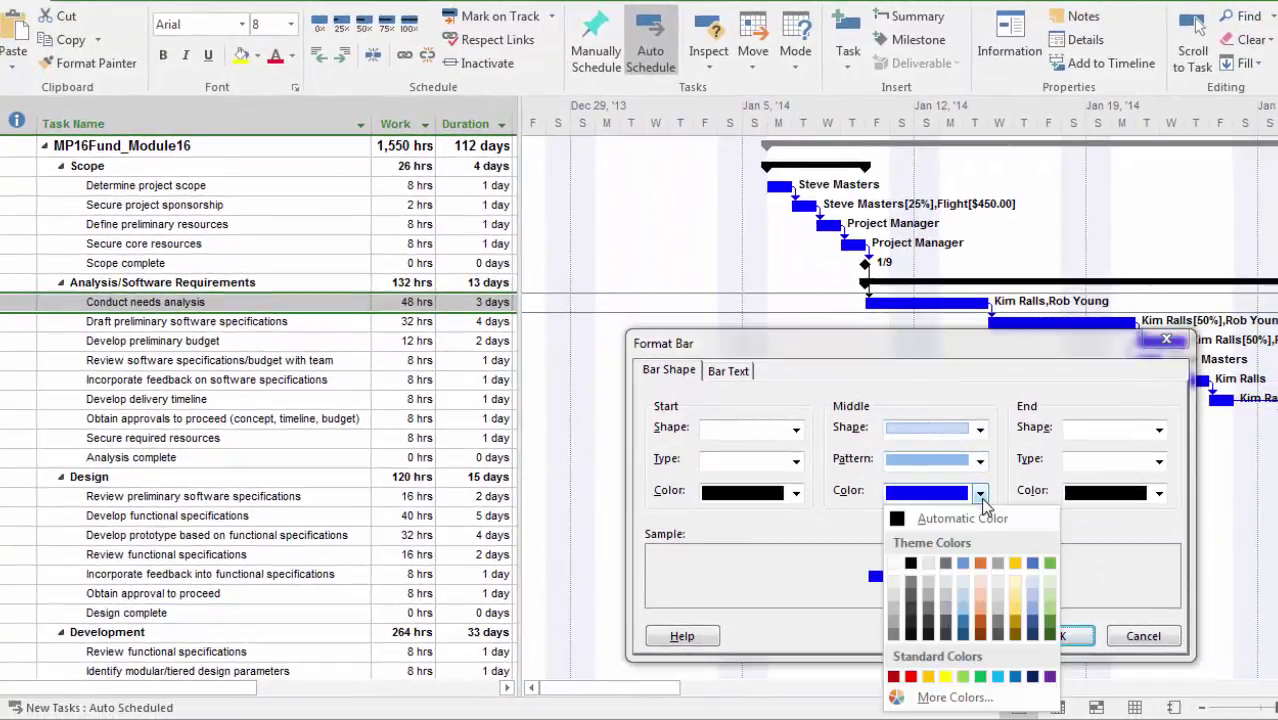
click(980, 564)
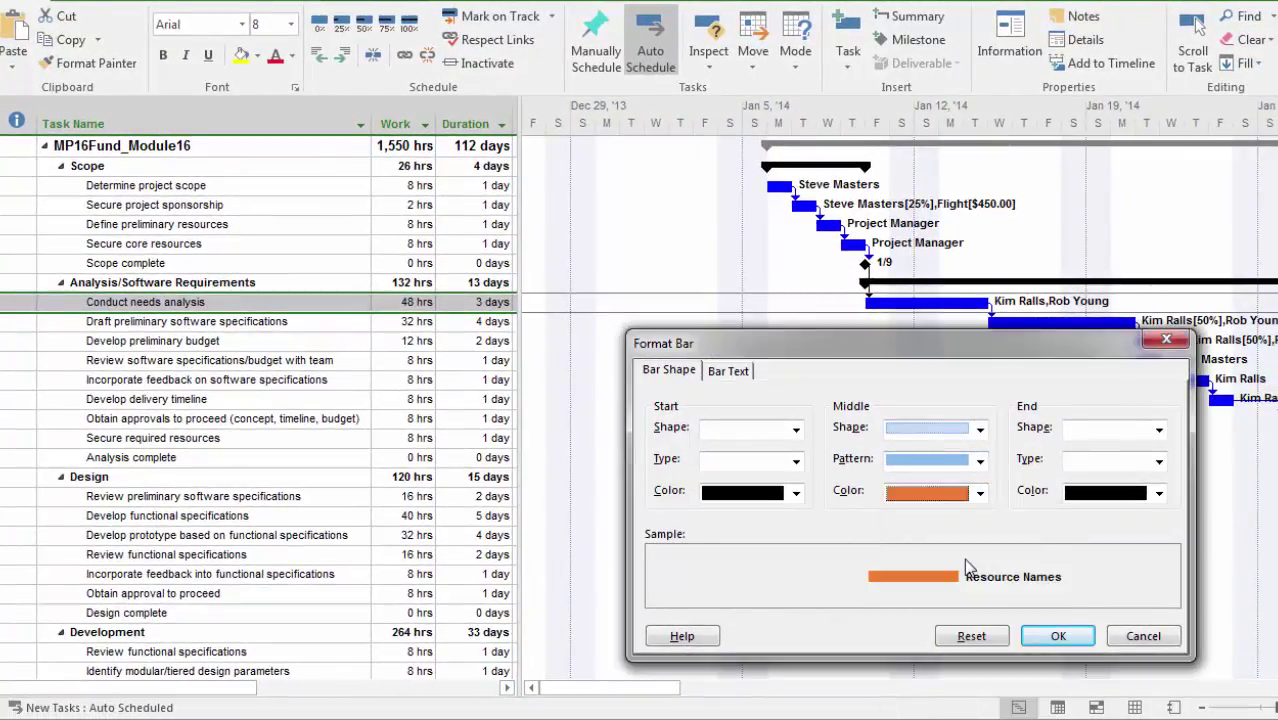
click(1052, 636)
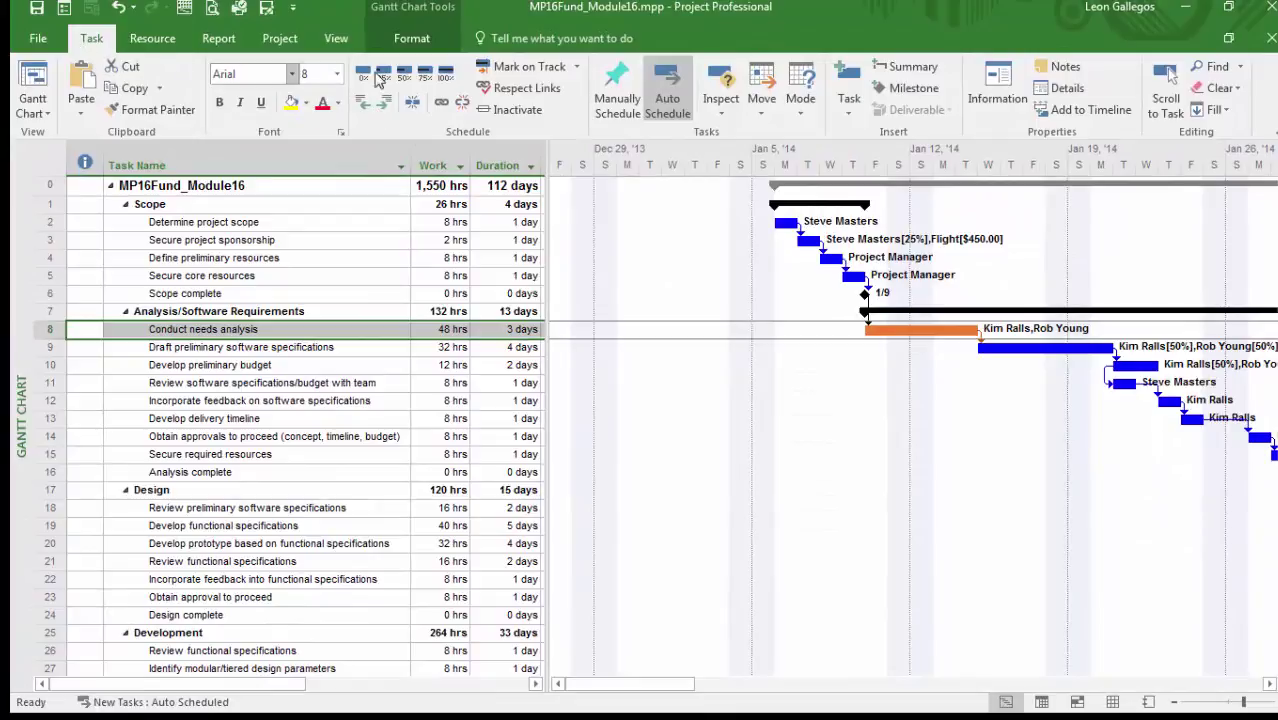
Open the Bar Styles dialog from the Gantt Chart Tools Format tab and cancel without changes
click(412, 40)
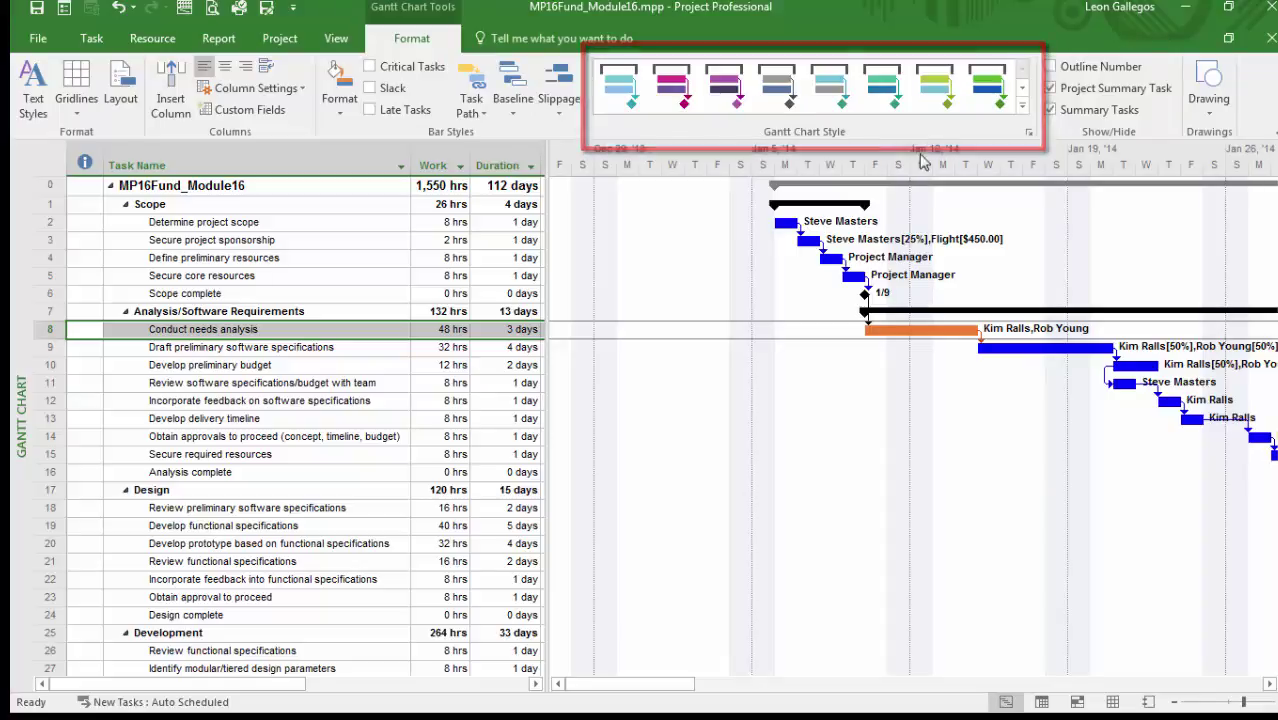
click(1028, 136)
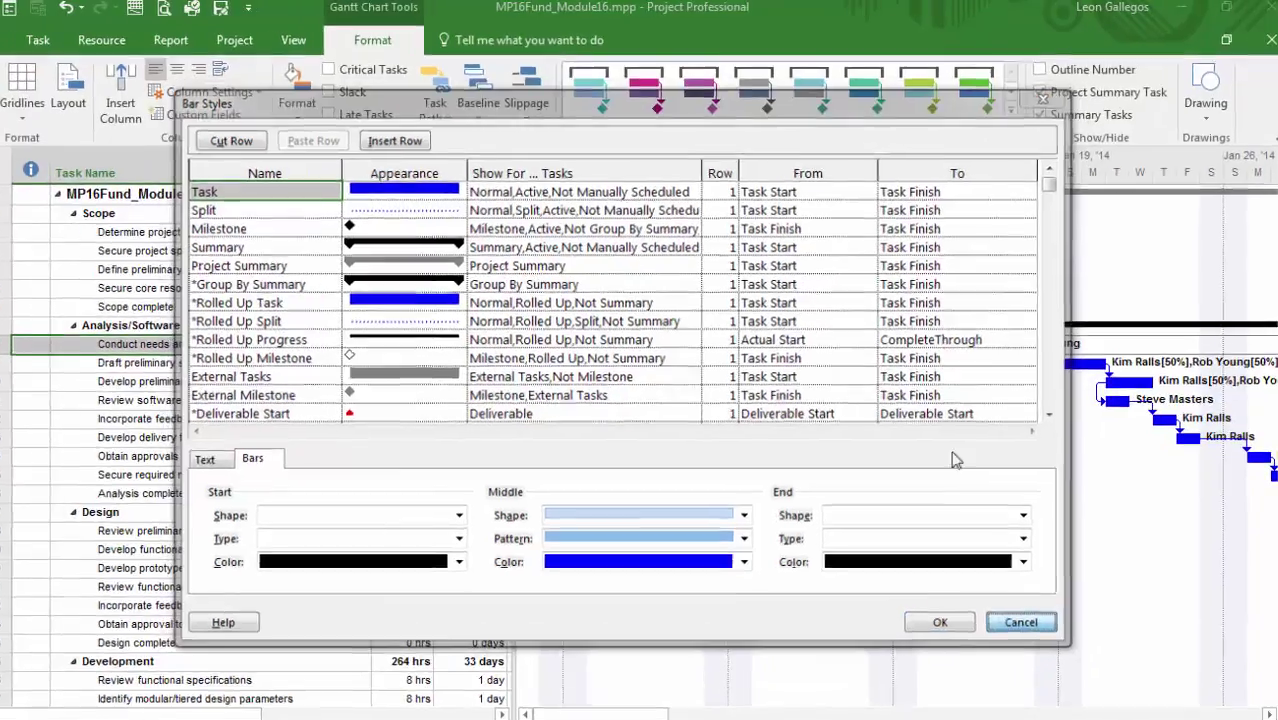
click(1033, 598)
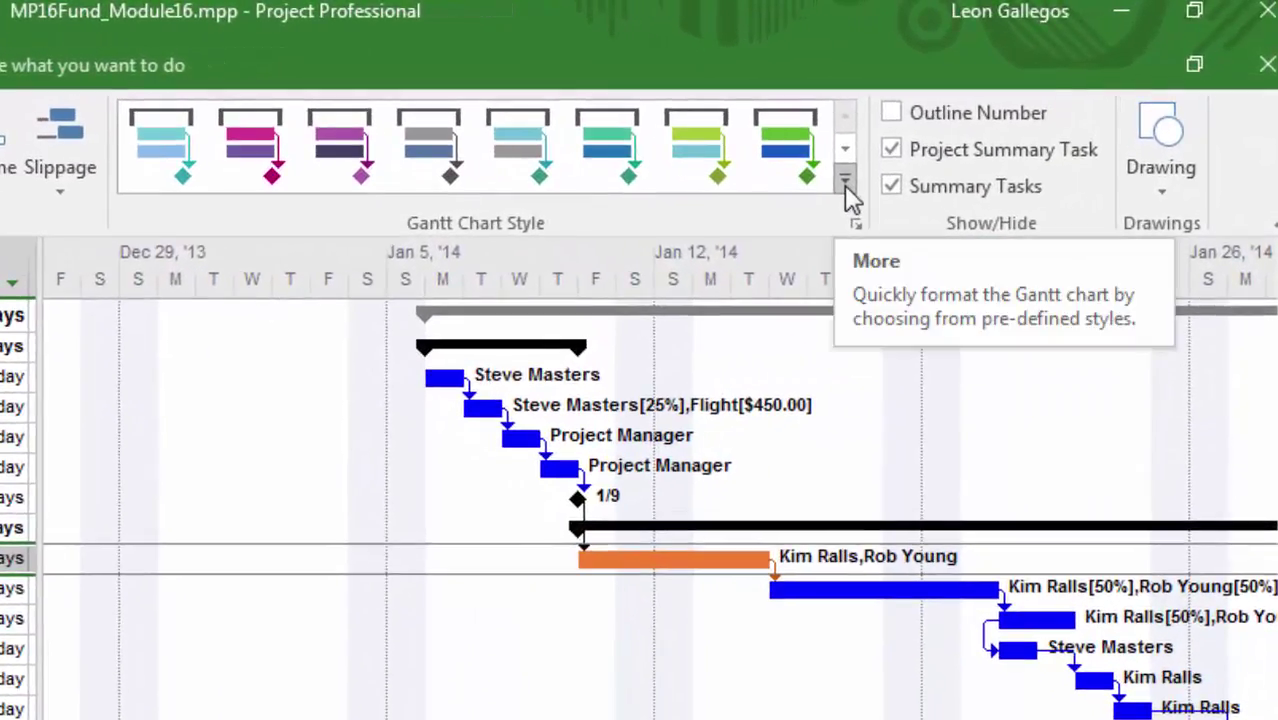
Preview the Gantt Chart Style gallery without applying a style, then view the Format choices
click(845, 183)
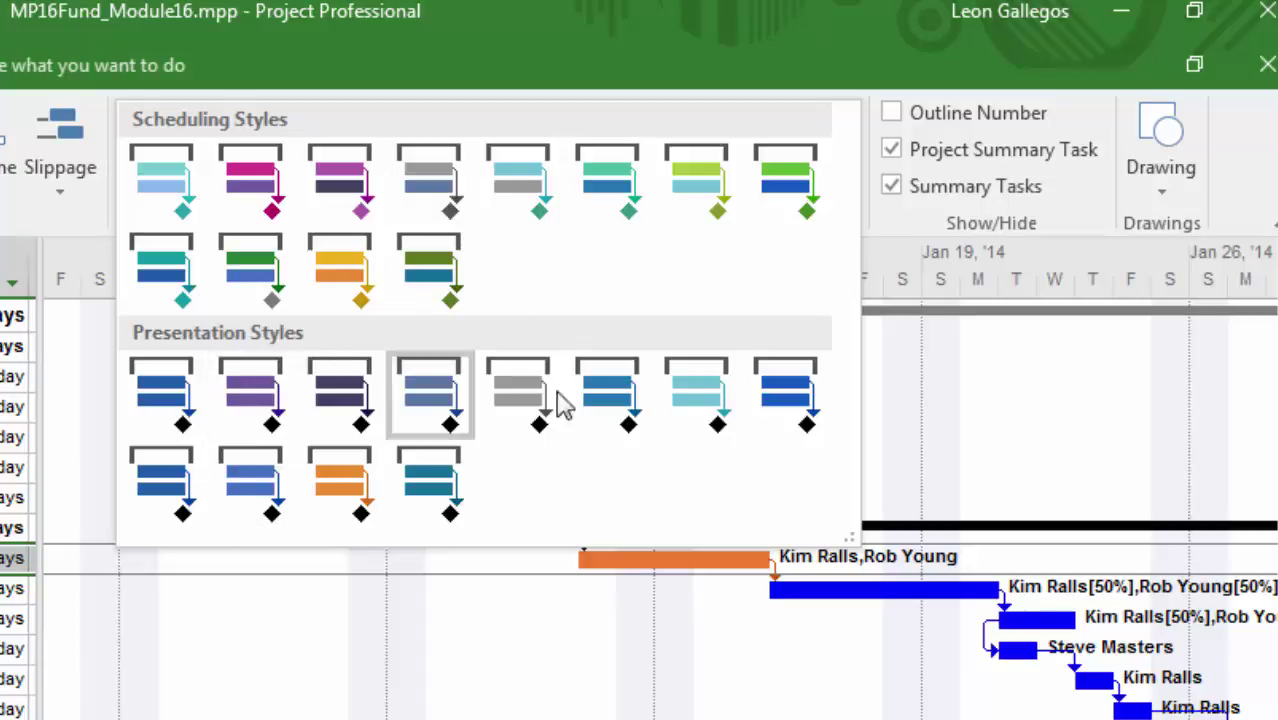
click(638, 78)
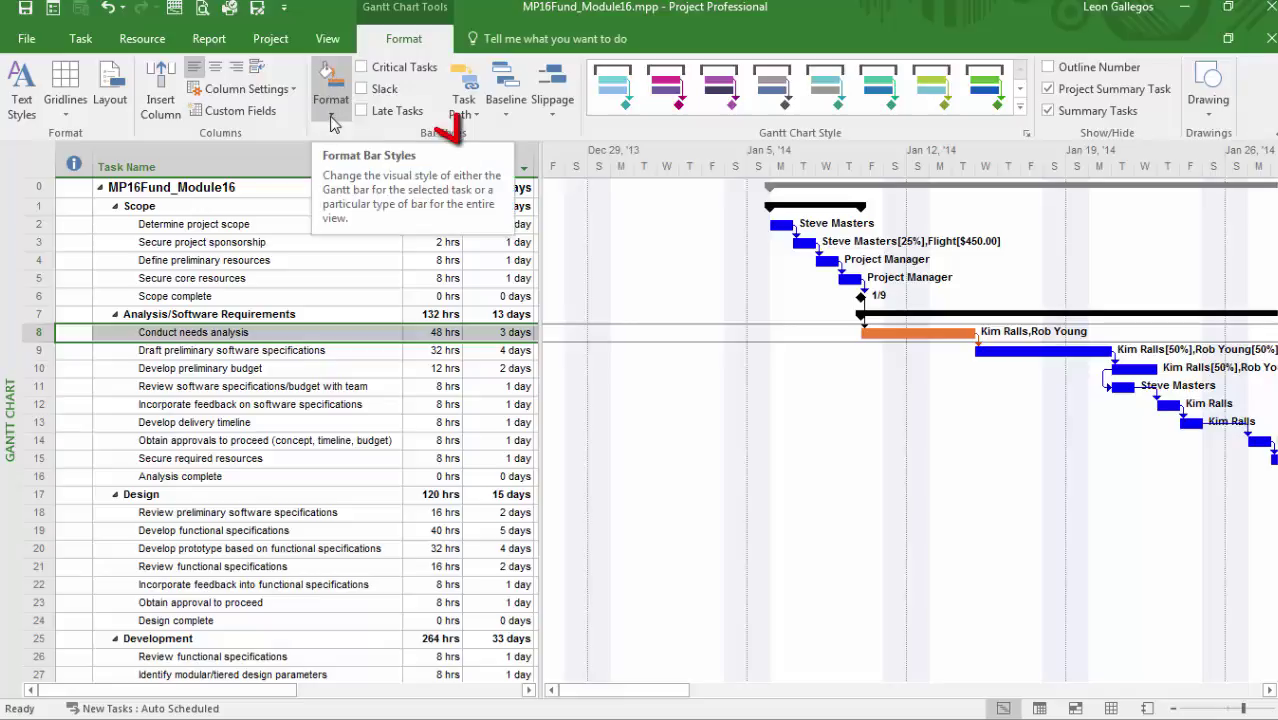
click(333, 118)
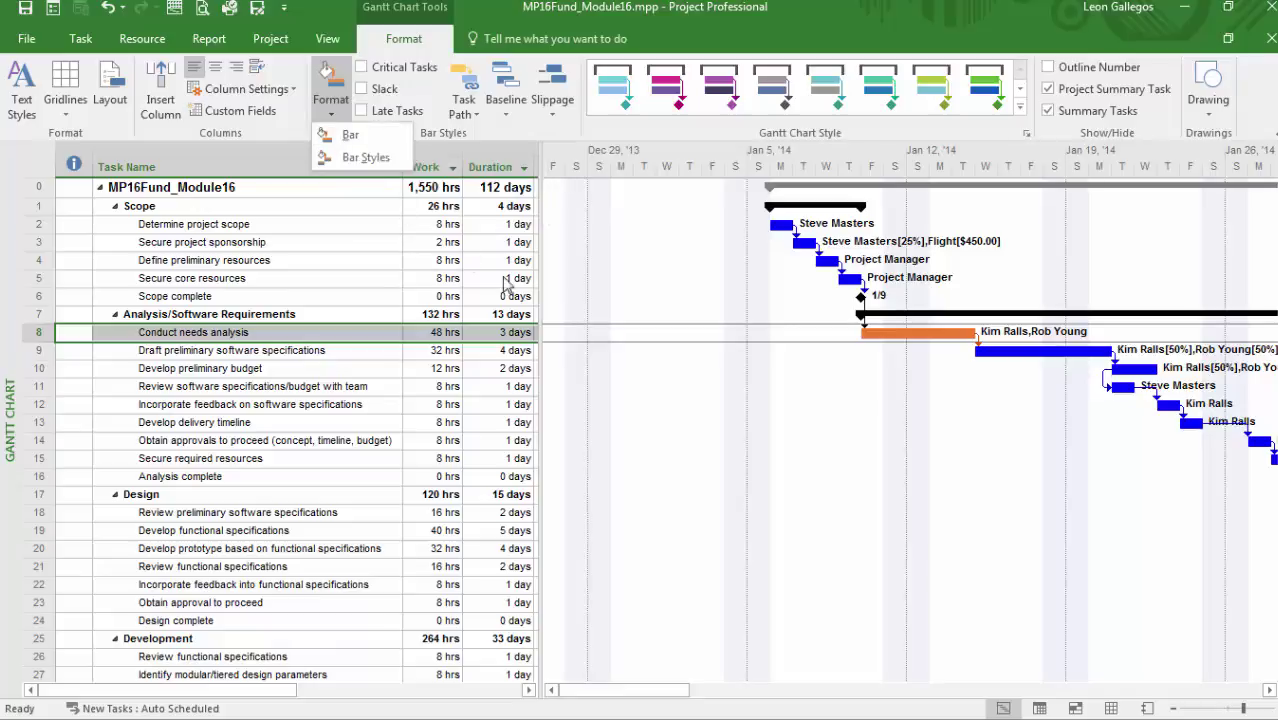
Open the Bar Styles dialog from the chart's right-click shortcuts
click(798, 394)
right_click(798, 394)
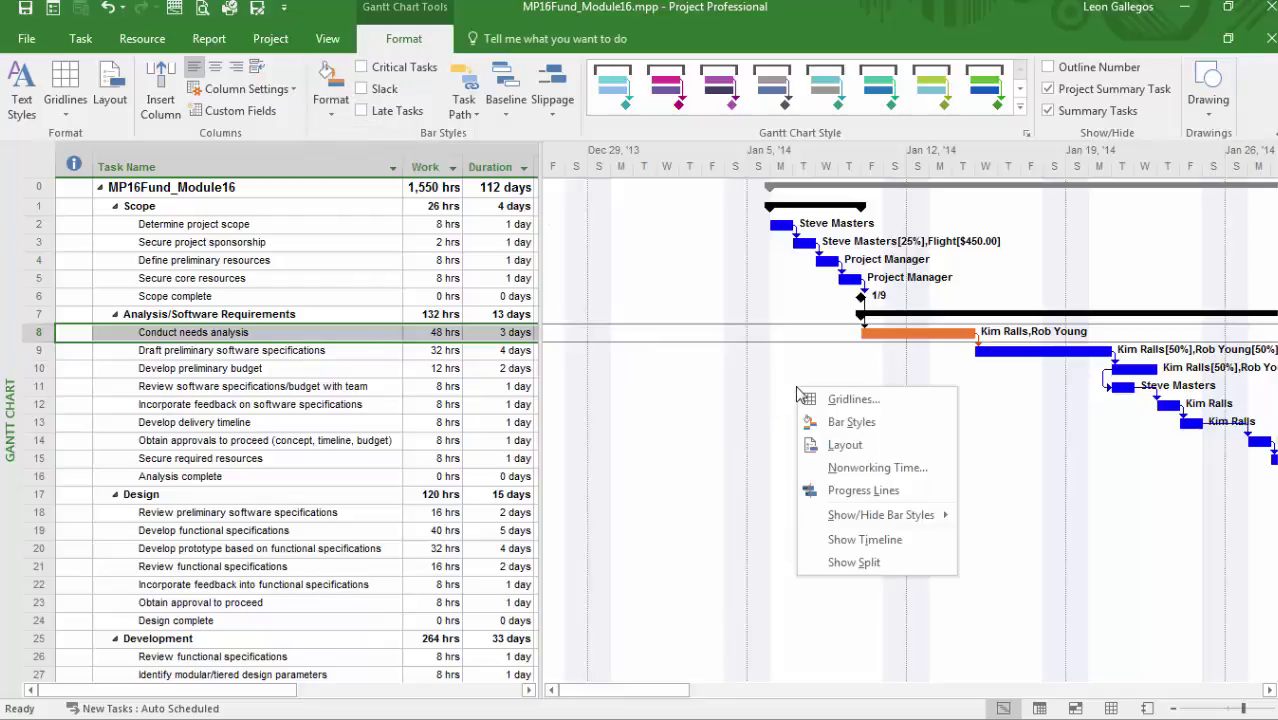
click(833, 424)
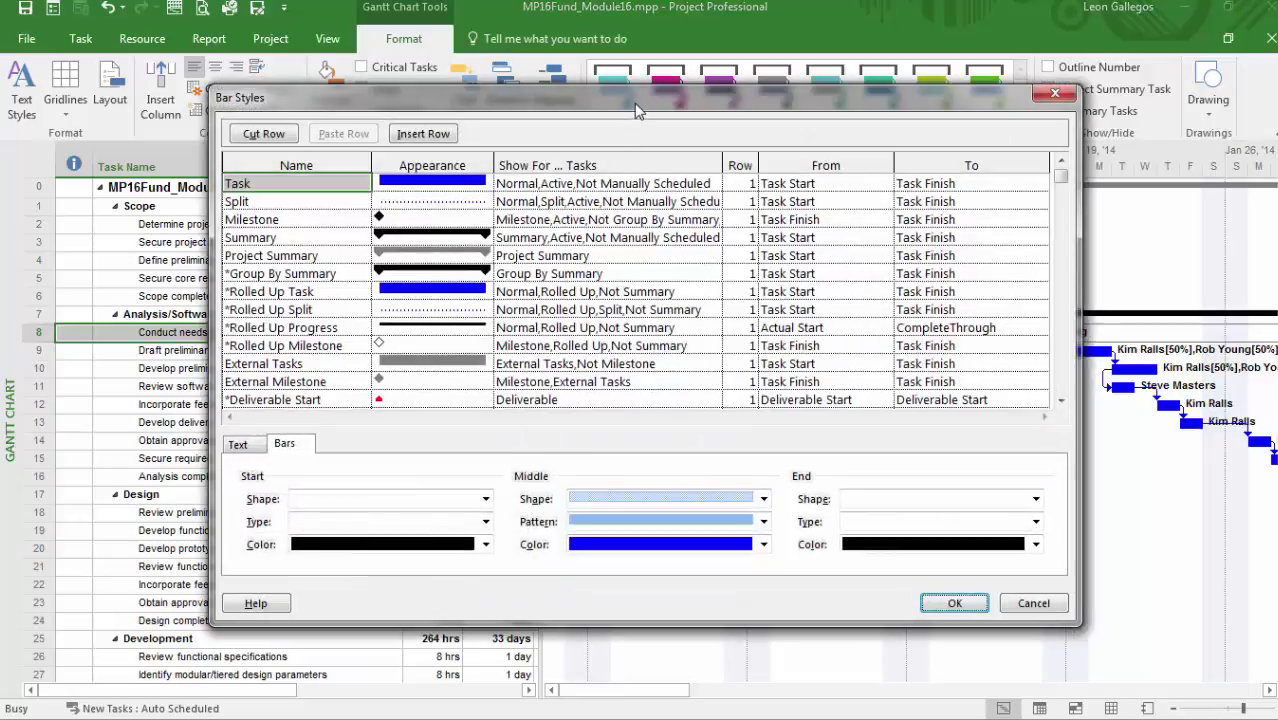
drag(636, 111, 630, 103)
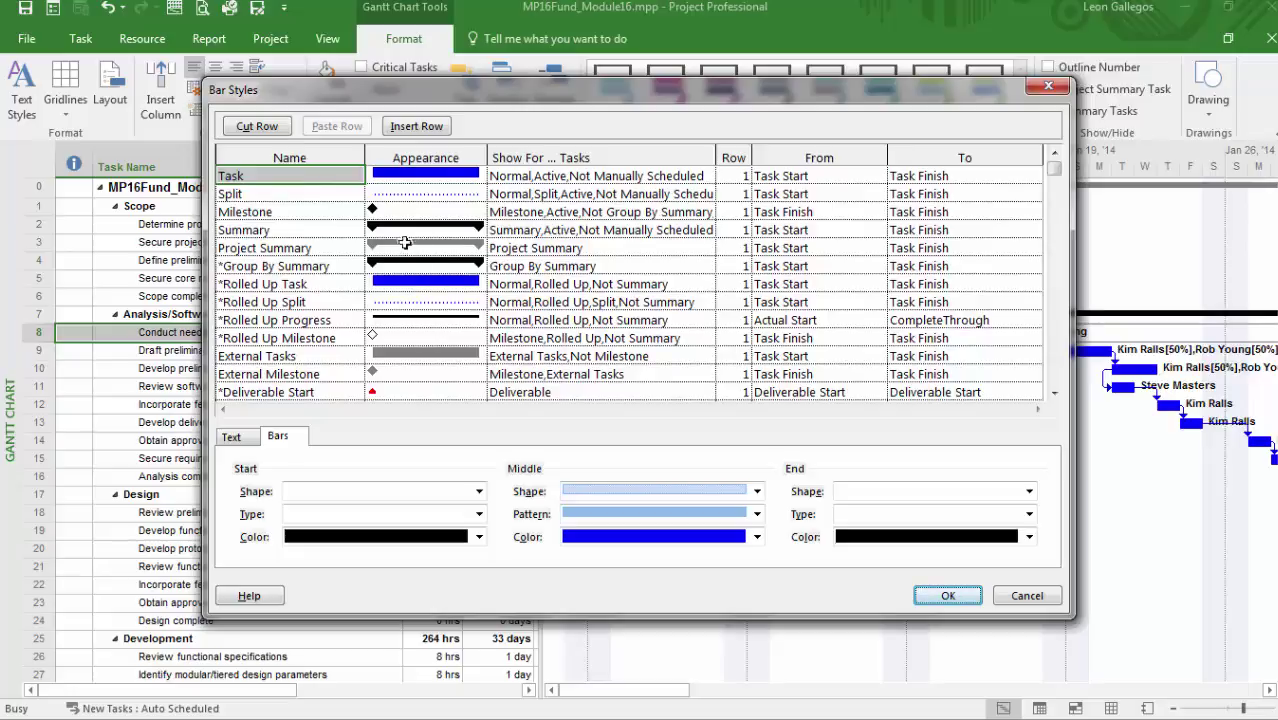
Give the Milestone bar style a circled start shape and apply it
click(402, 210)
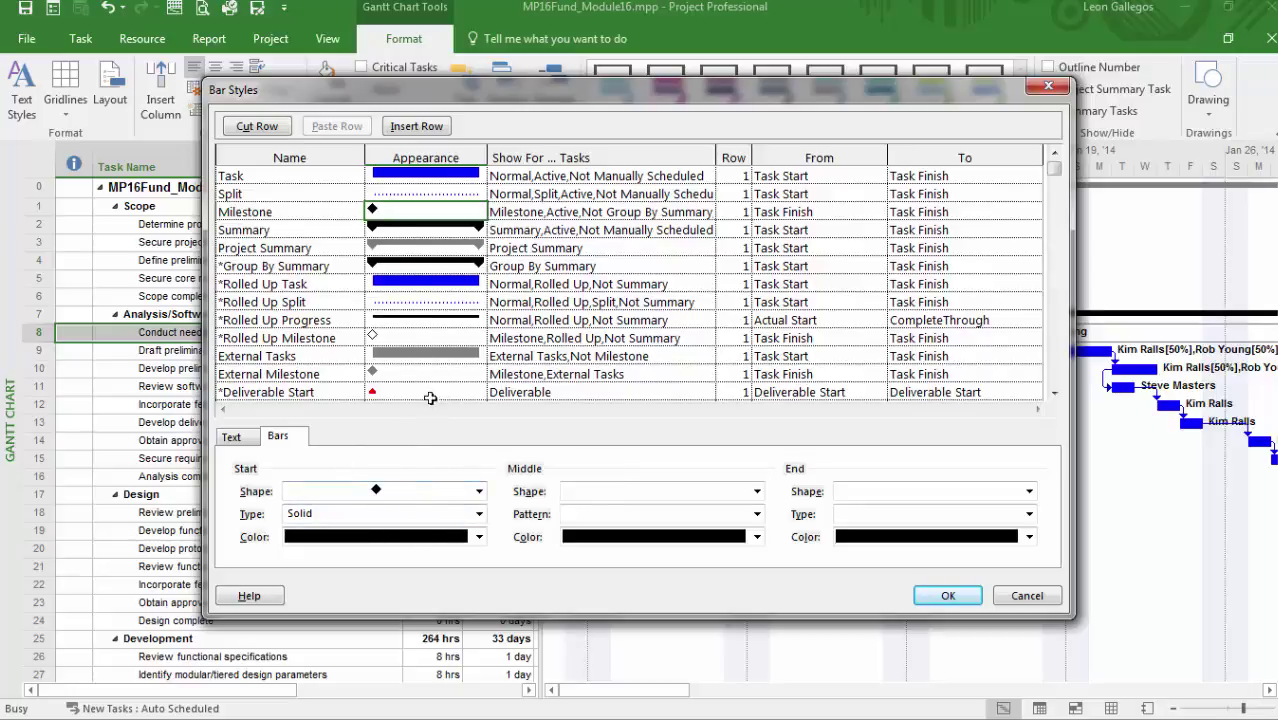
click(479, 491)
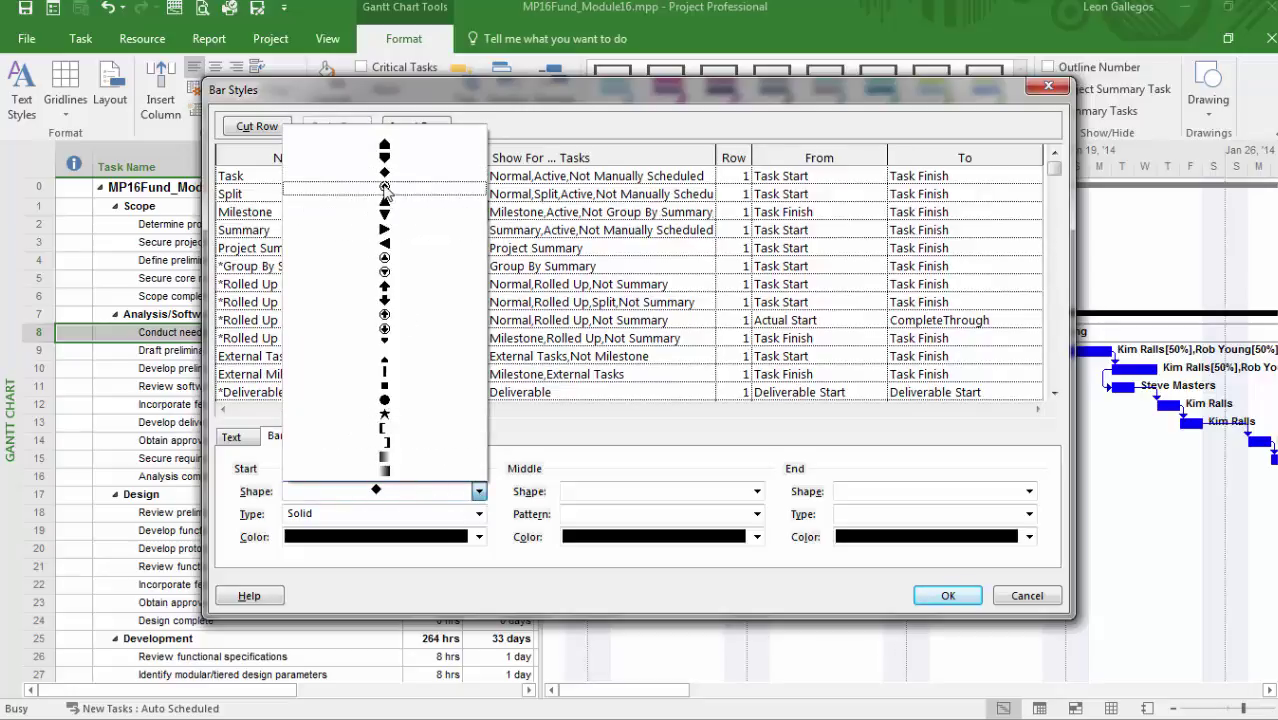
click(385, 188)
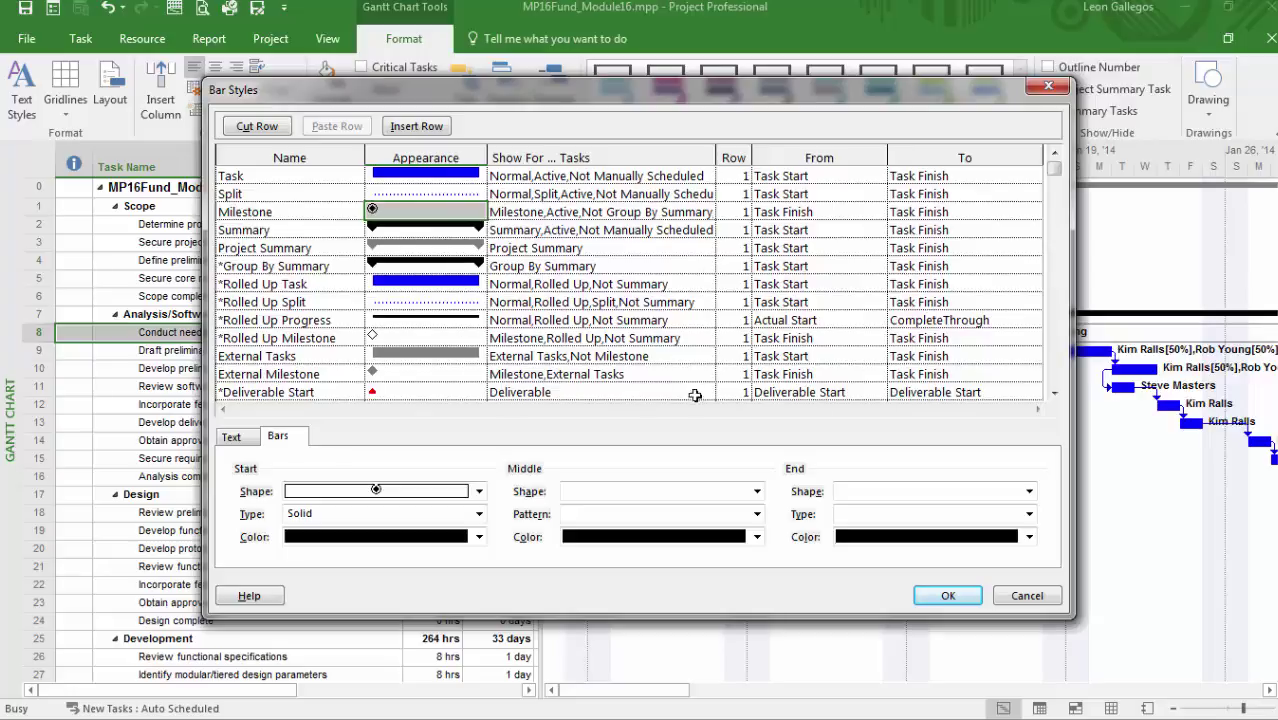
click(1055, 394)
click(1055, 394)
click(1055, 394)
click(1055, 394)
click(1055, 394)
click(1055, 394)
click(1055, 394)
click(1055, 394)
click(1055, 394)
click(1055, 394)
click(1055, 394)
click(1055, 394)
click(1055, 394)
click(1055, 394)
click(1055, 394)
click(1055, 394)
click(1055, 394)
click(1055, 394)
click(1055, 394)
click(1055, 394)
click(1055, 394)
click(1055, 394)
click(1055, 394)
click(1055, 394)
click(1055, 394)
click(1055, 394)
click(1055, 394)
click(1055, 394)
click(1055, 394)
click(1055, 394)
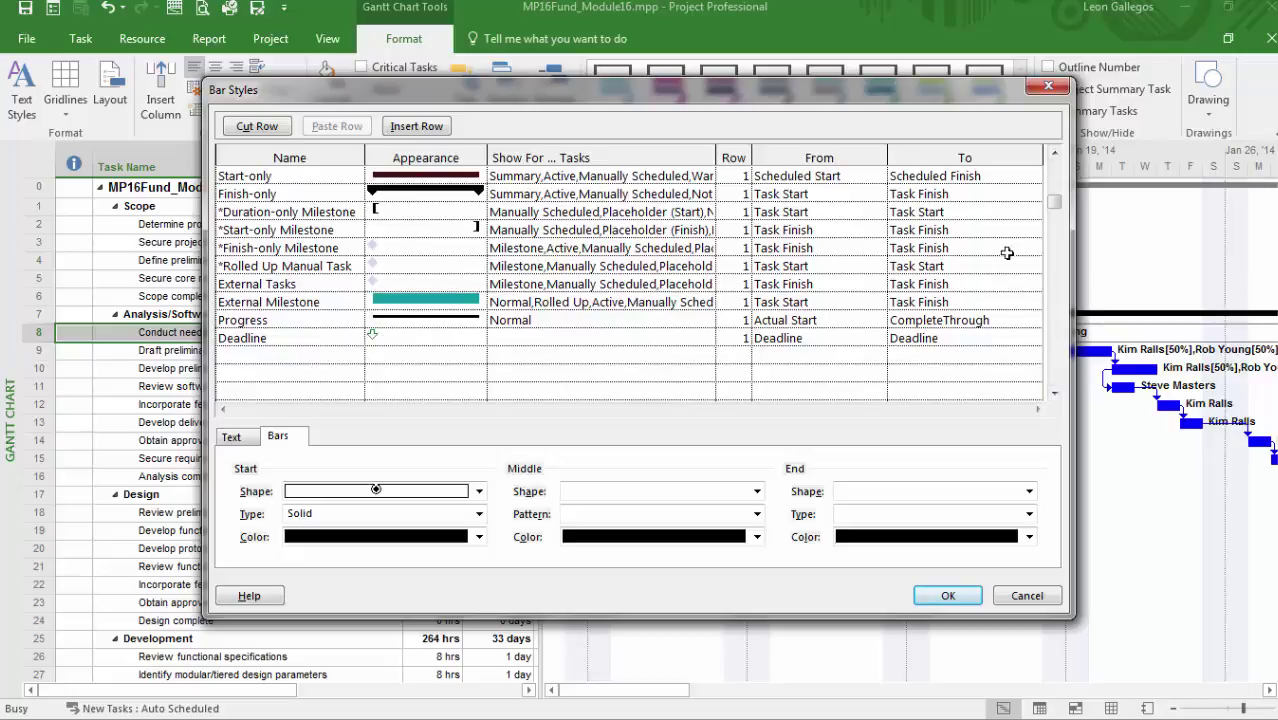
drag(1055, 208, 1055, 168)
click(943, 595)
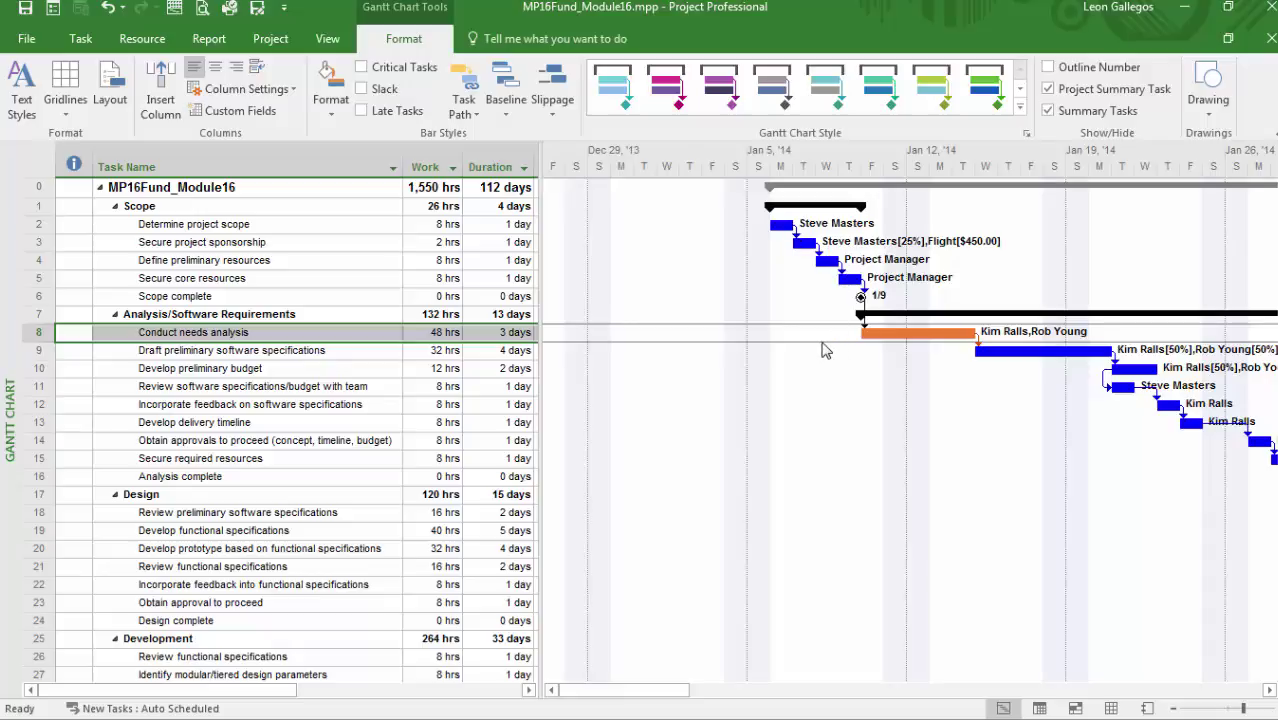
In Bar Styles, set the Task bars' Inside text to % Complete
right_click(770, 279)
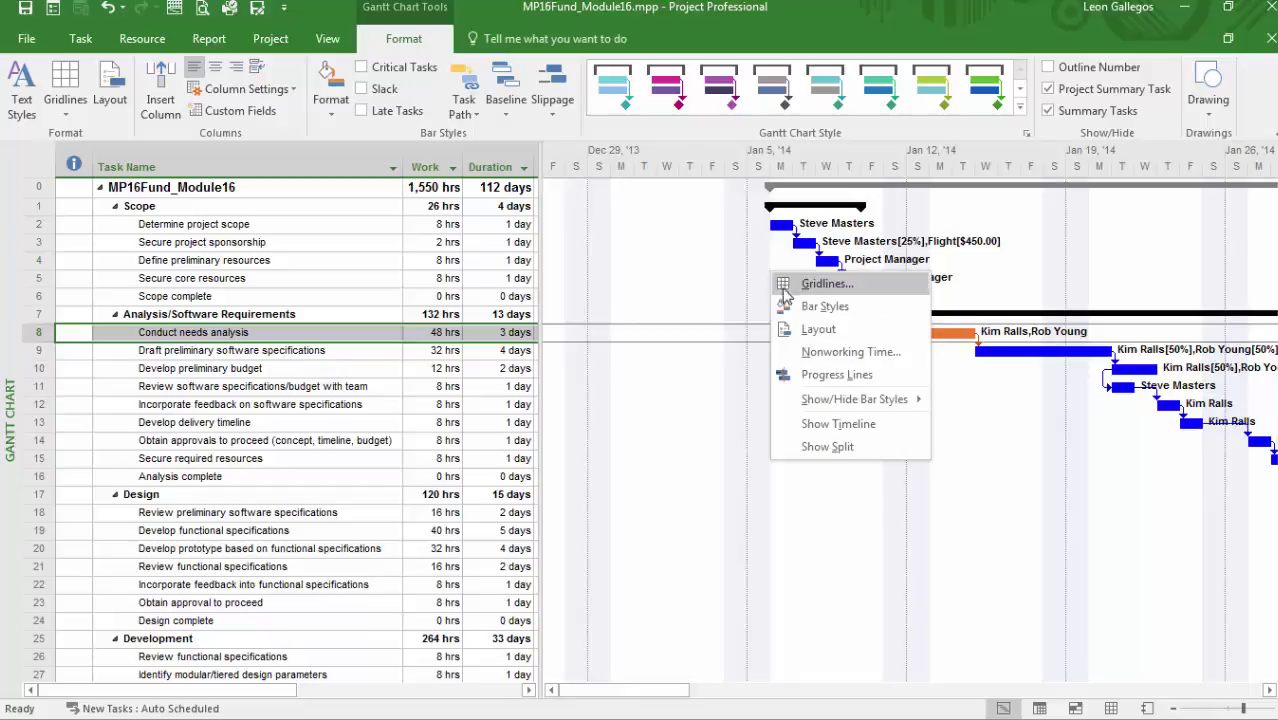
click(815, 306)
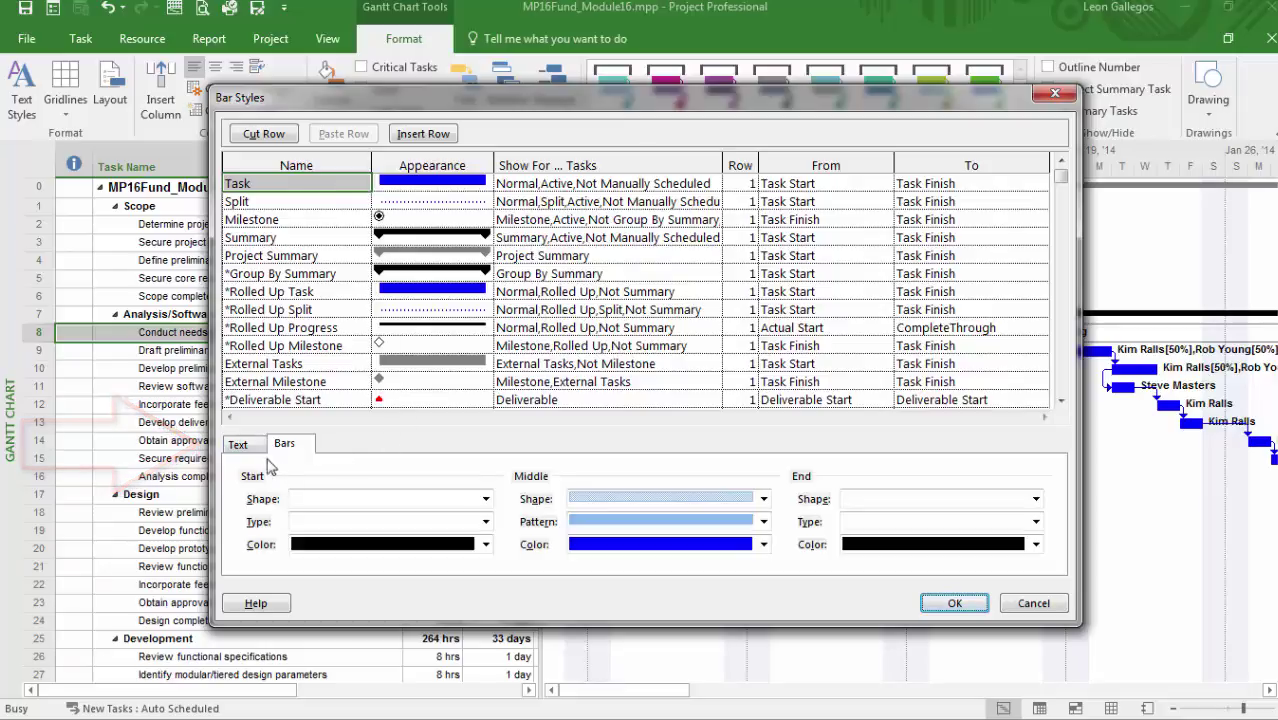
click(240, 445)
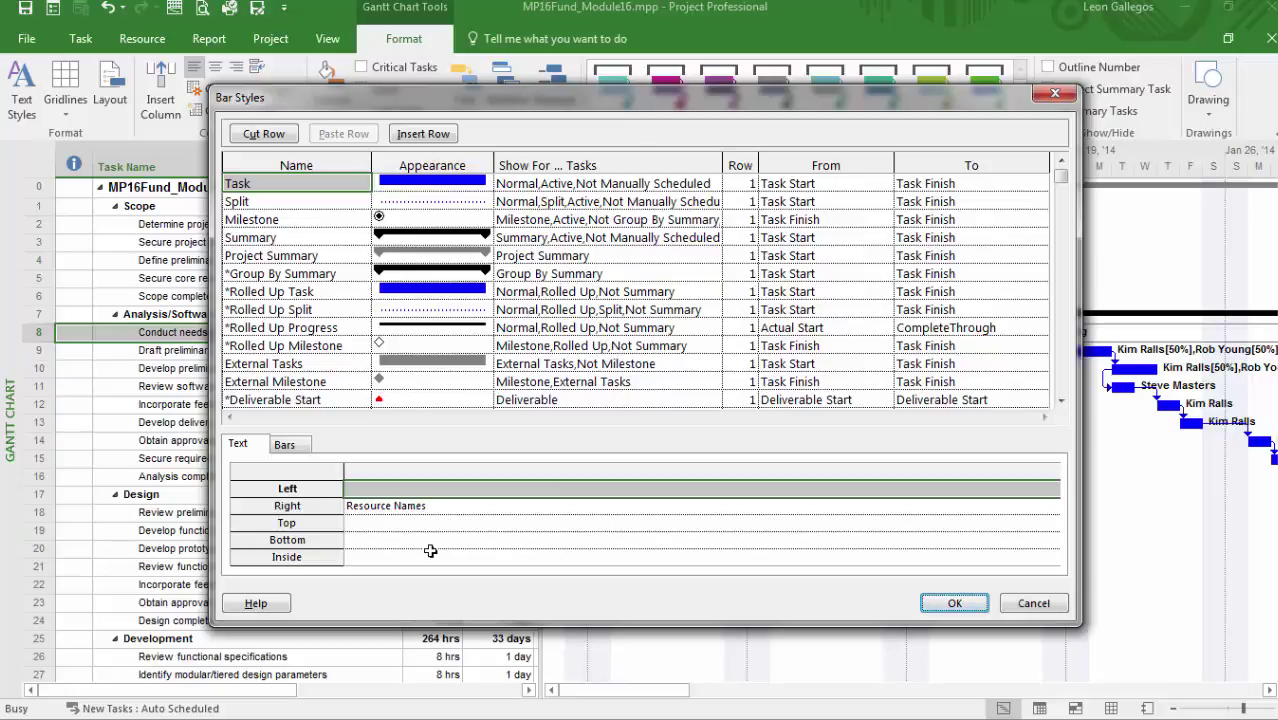
click(462, 558)
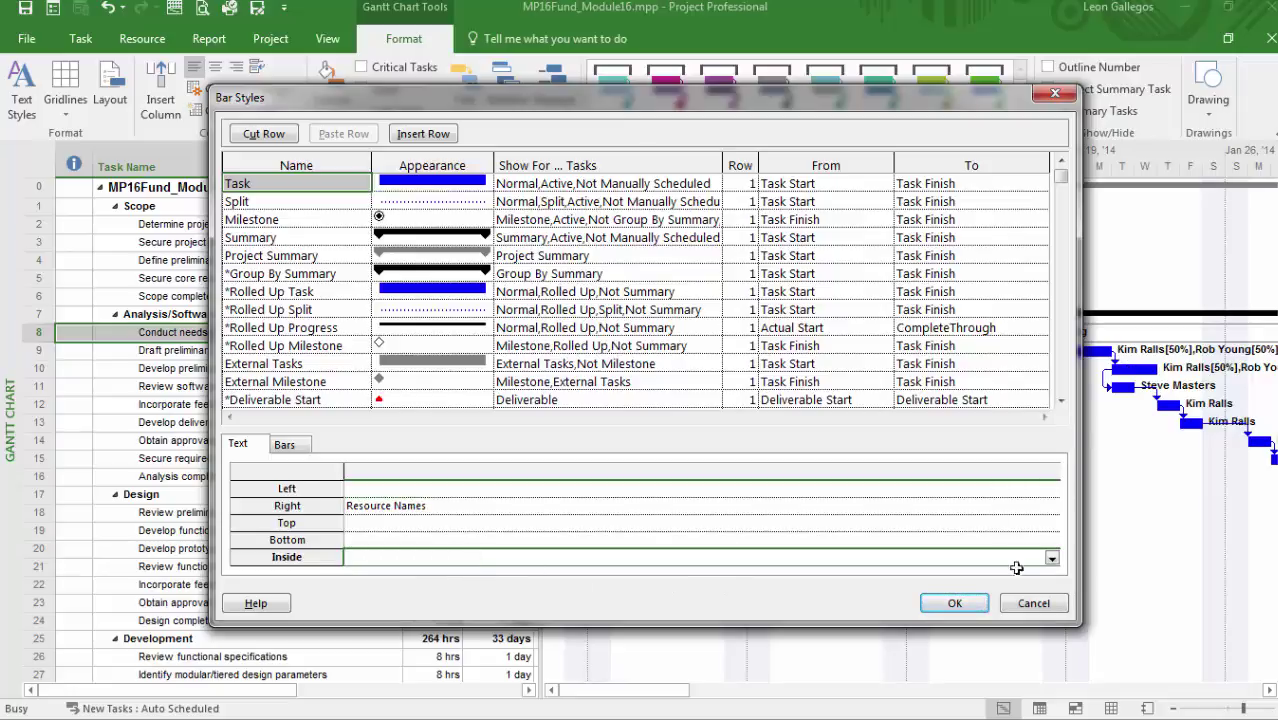
click(1052, 559)
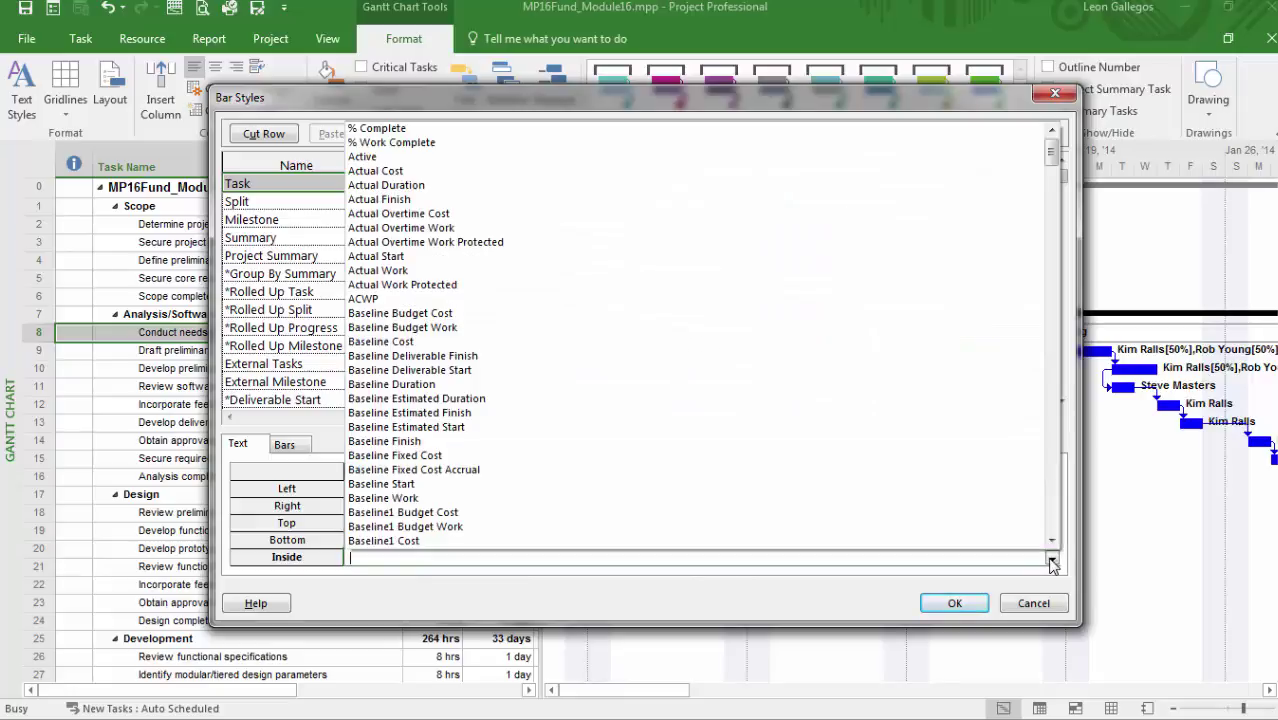
click(397, 131)
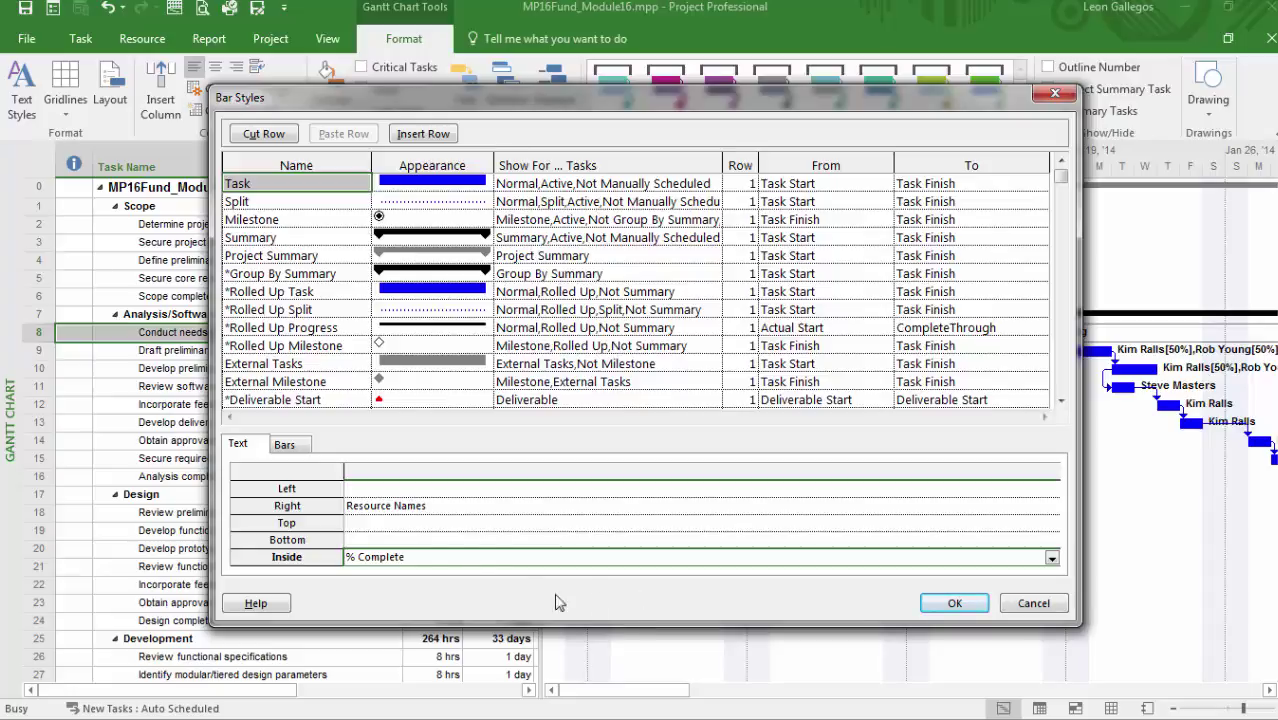
click(953, 604)
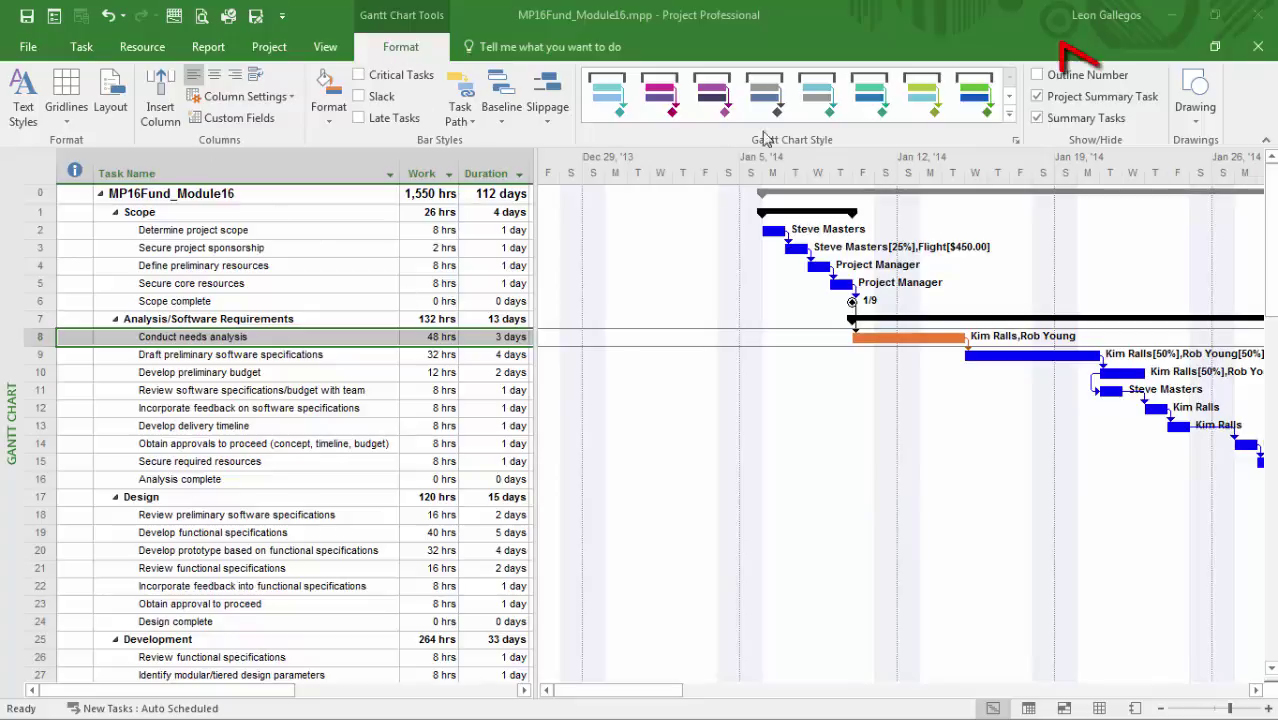
Pick the Text Box tool from the Format tab's Drawing menu
click(1197, 124)
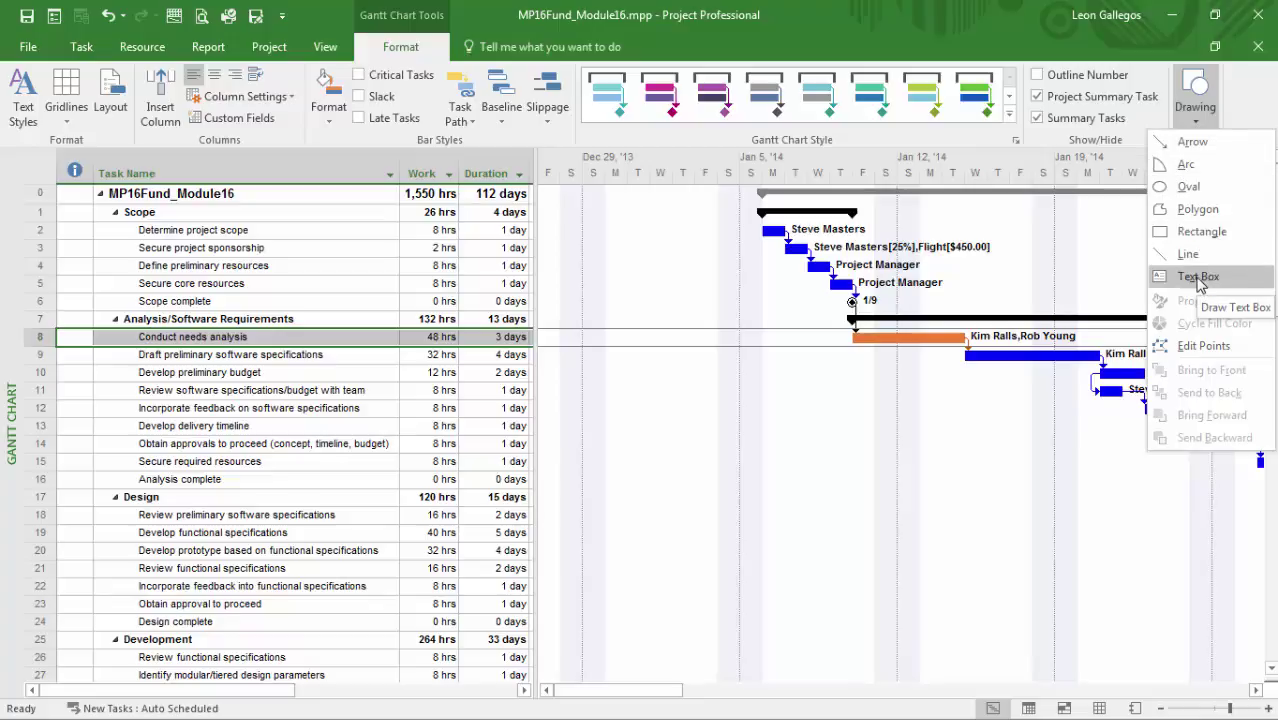
click(1199, 281)
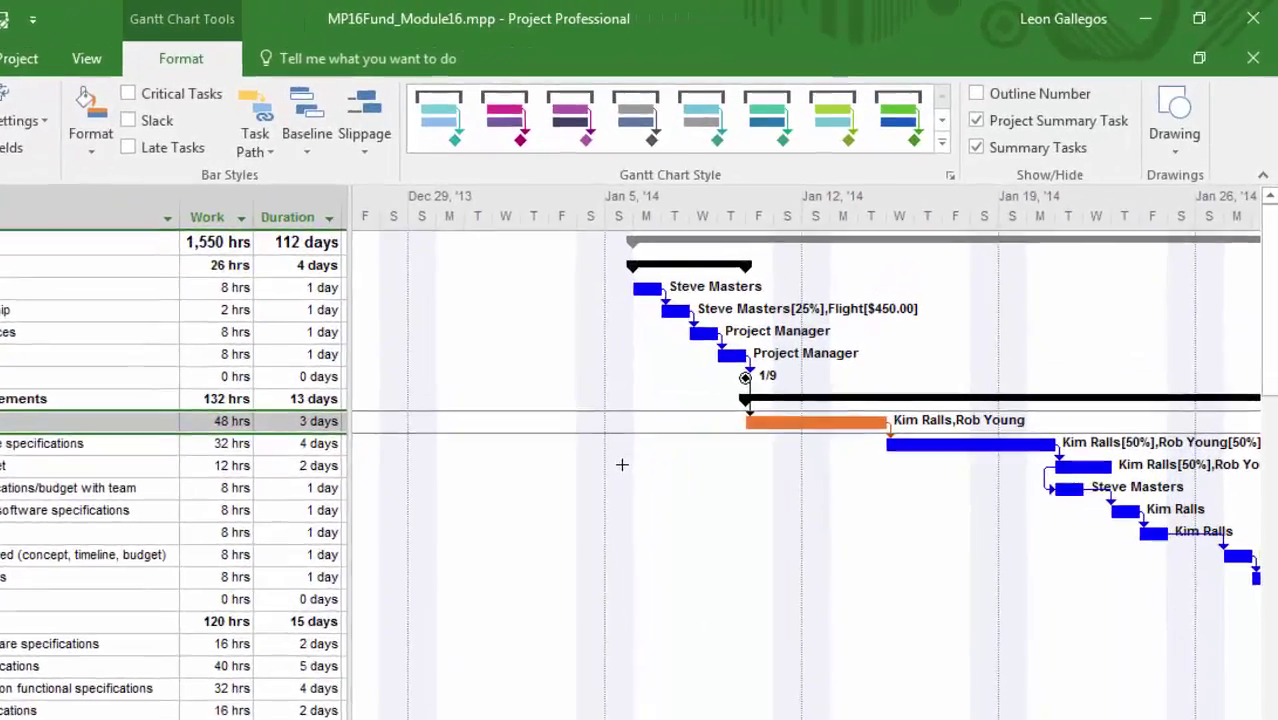
Draw a text box below the orange bar and type 'This will need to be addressed by the stakeholders.'
drag(753, 371, 780, 415)
drag(591, 573, 736, 719)
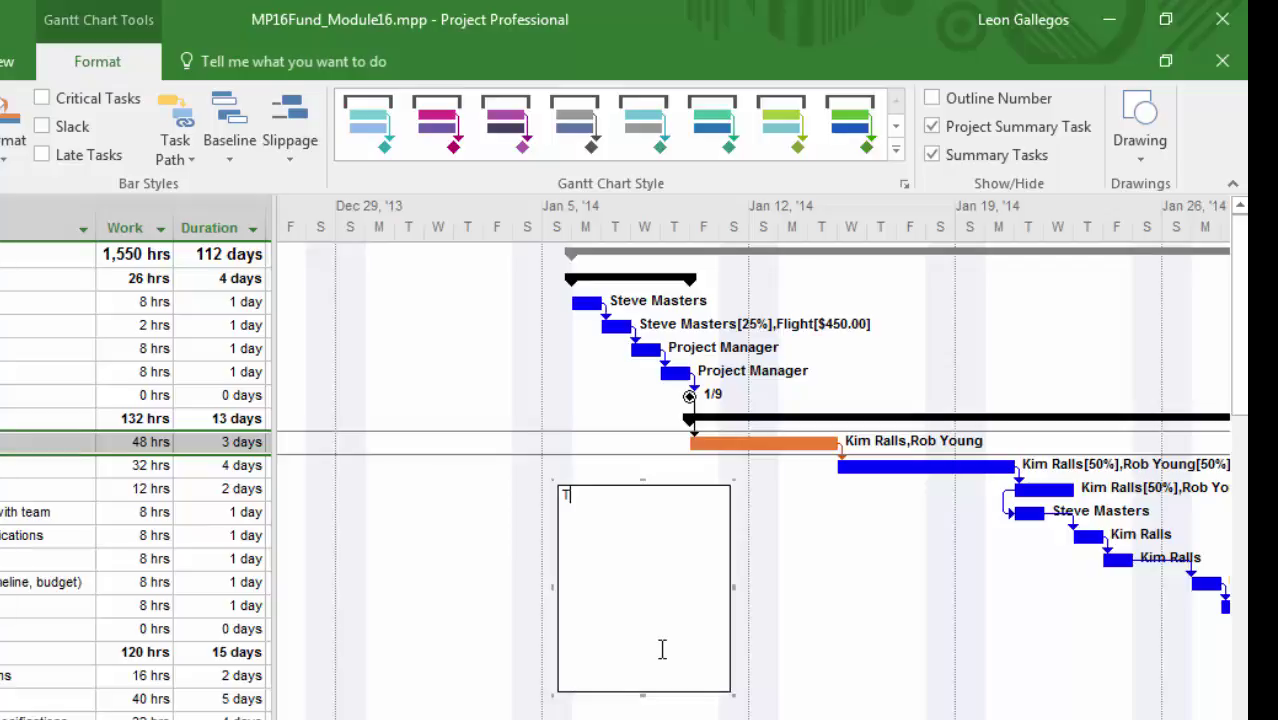
text(is will need to be addressed by)
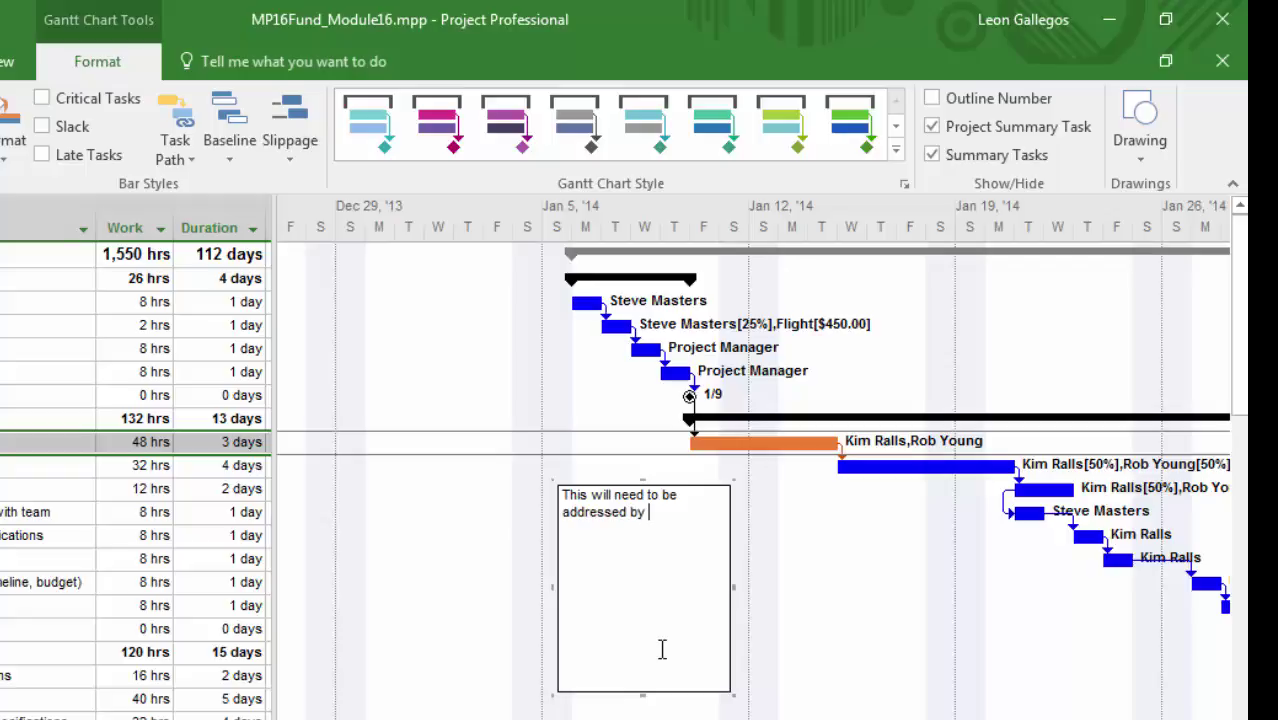
text( the stakeholders.)
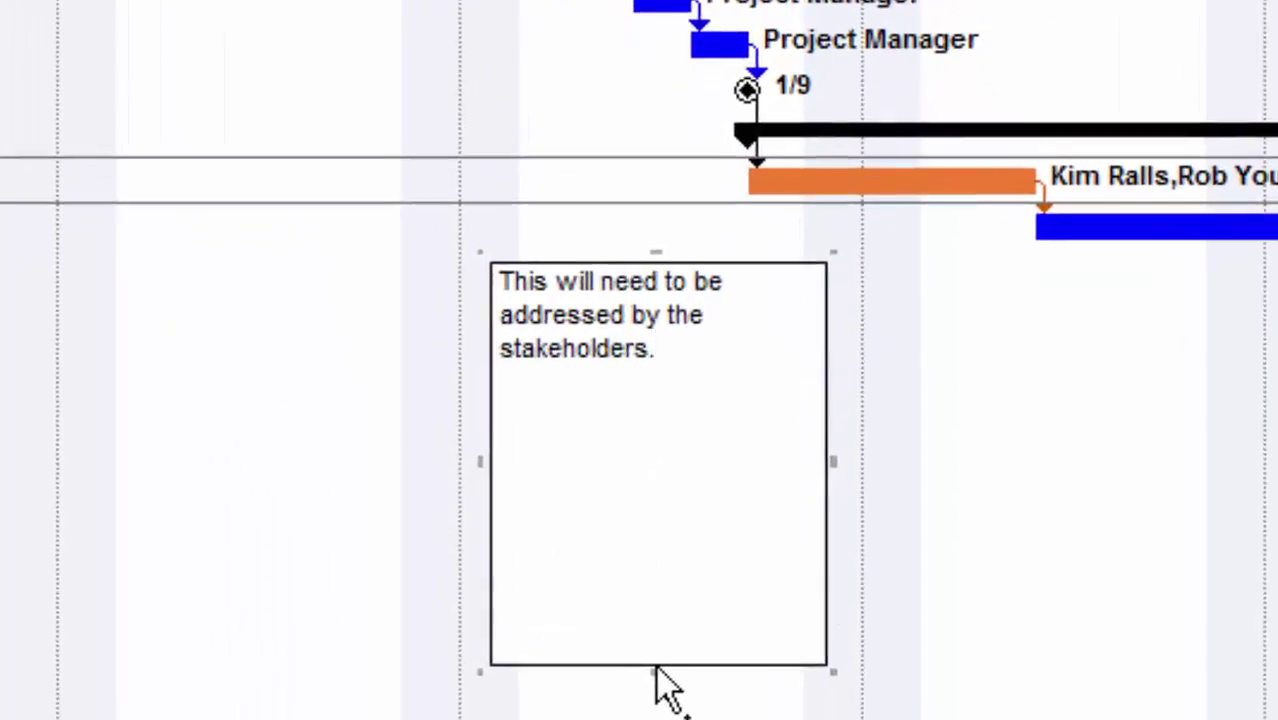
Shorten and narrow the stakeholder note box, then move it just below the orange bar
drag(657, 673, 652, 518)
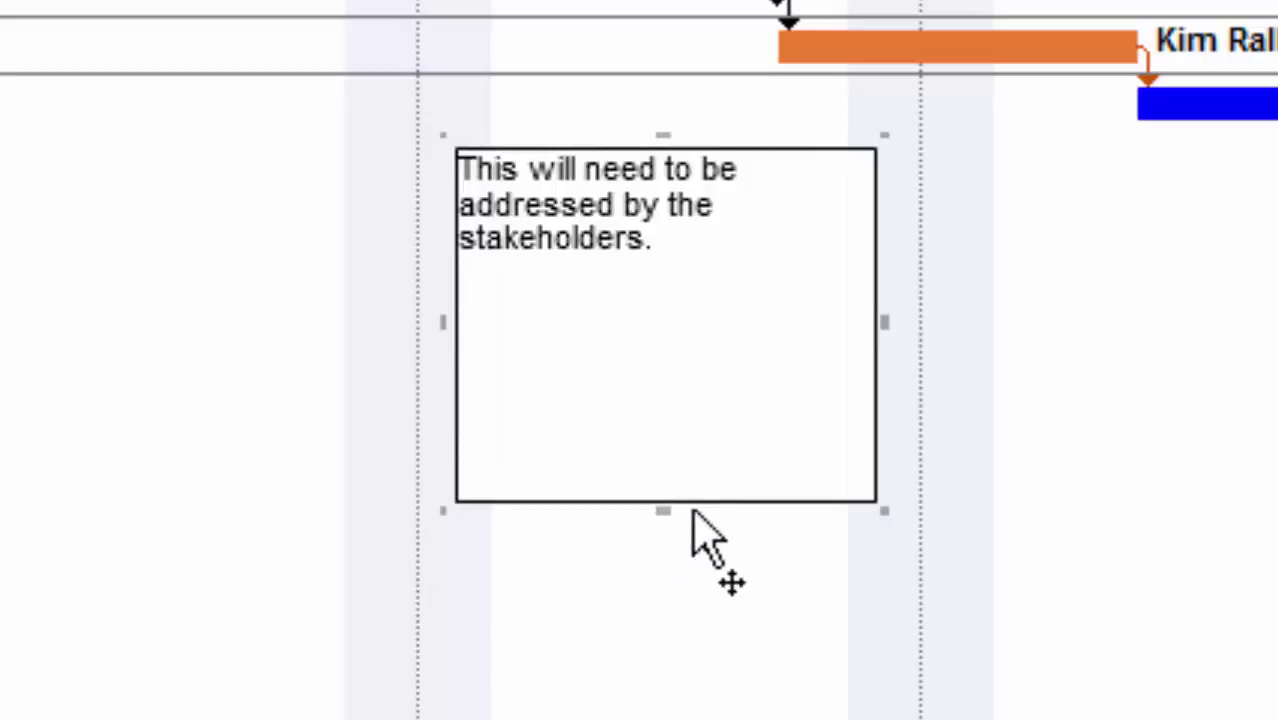
mouse_move(705, 505)
mouse_down()
mouse_move(708, 566)
mouse_move(702, 497)
mouse_move(705, 542)
mouse_move(708, 518)
mouse_up()
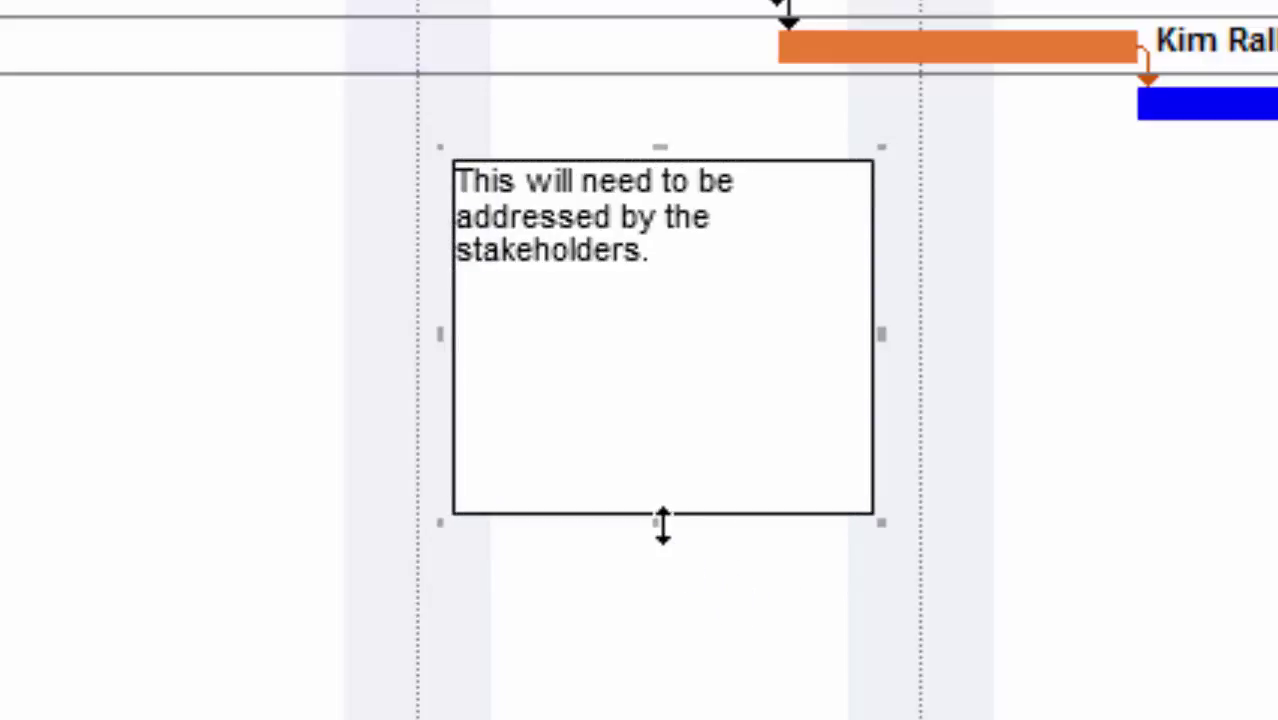
drag(662, 525, 658, 383)
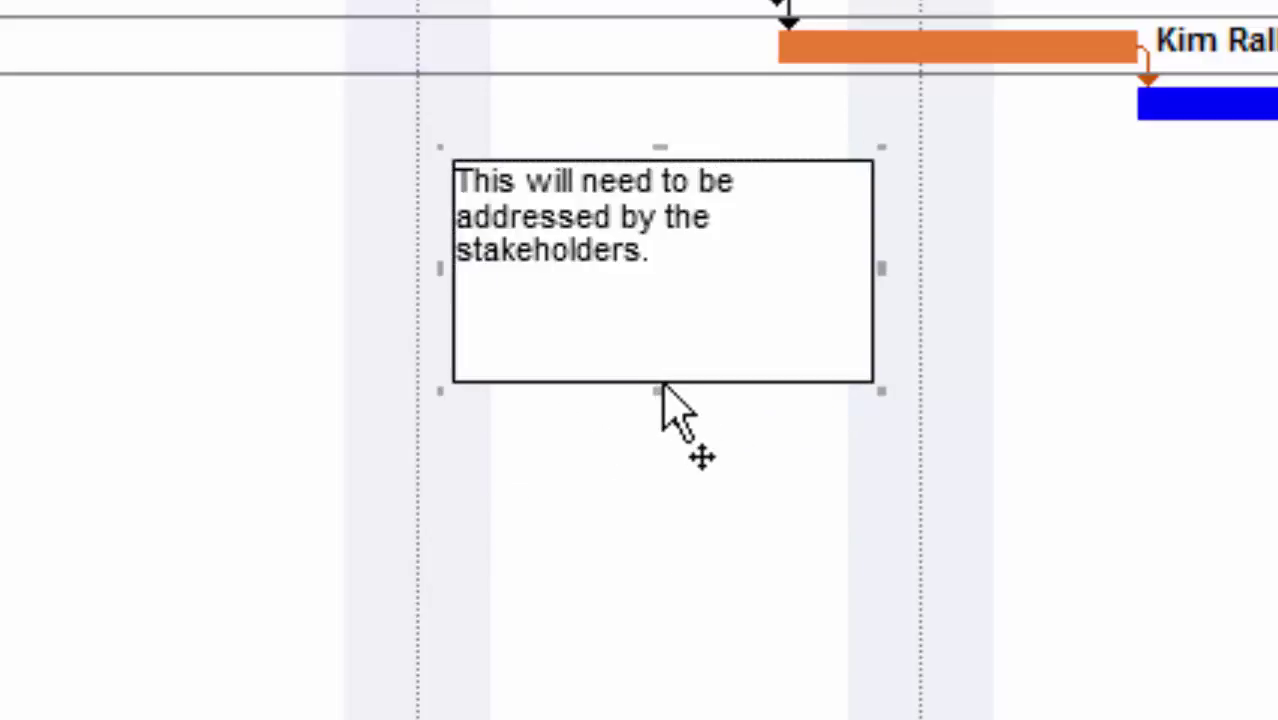
click(703, 280)
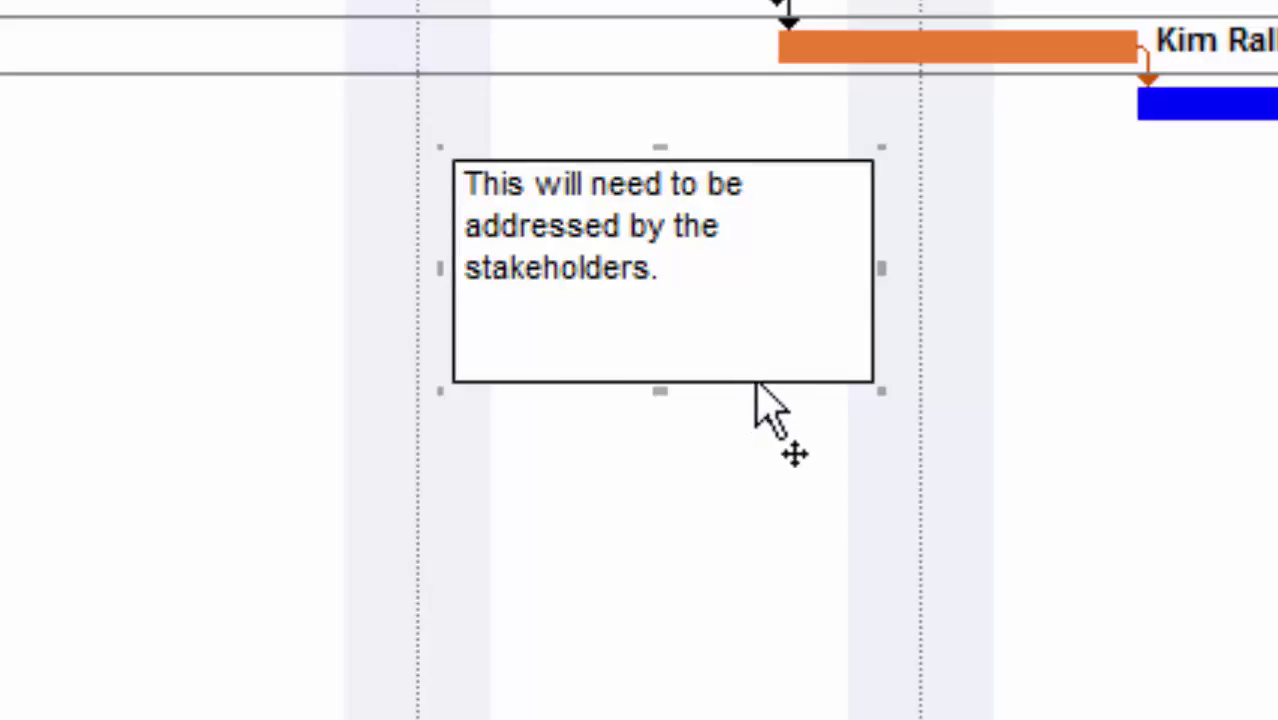
mouse_move(762, 380)
mouse_down()
mouse_move(765, 414)
mouse_move(790, 377)
mouse_move(759, 371)
mouse_move(771, 363)
mouse_up()
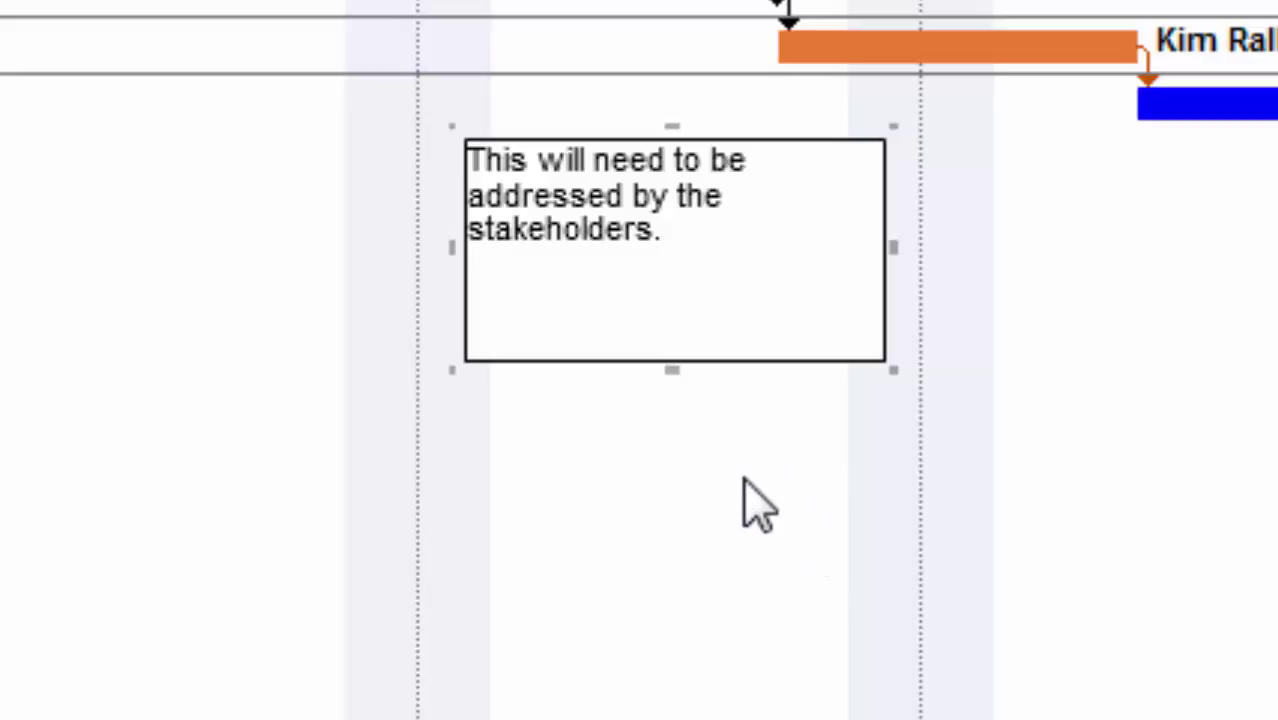
drag(893, 251, 793, 256)
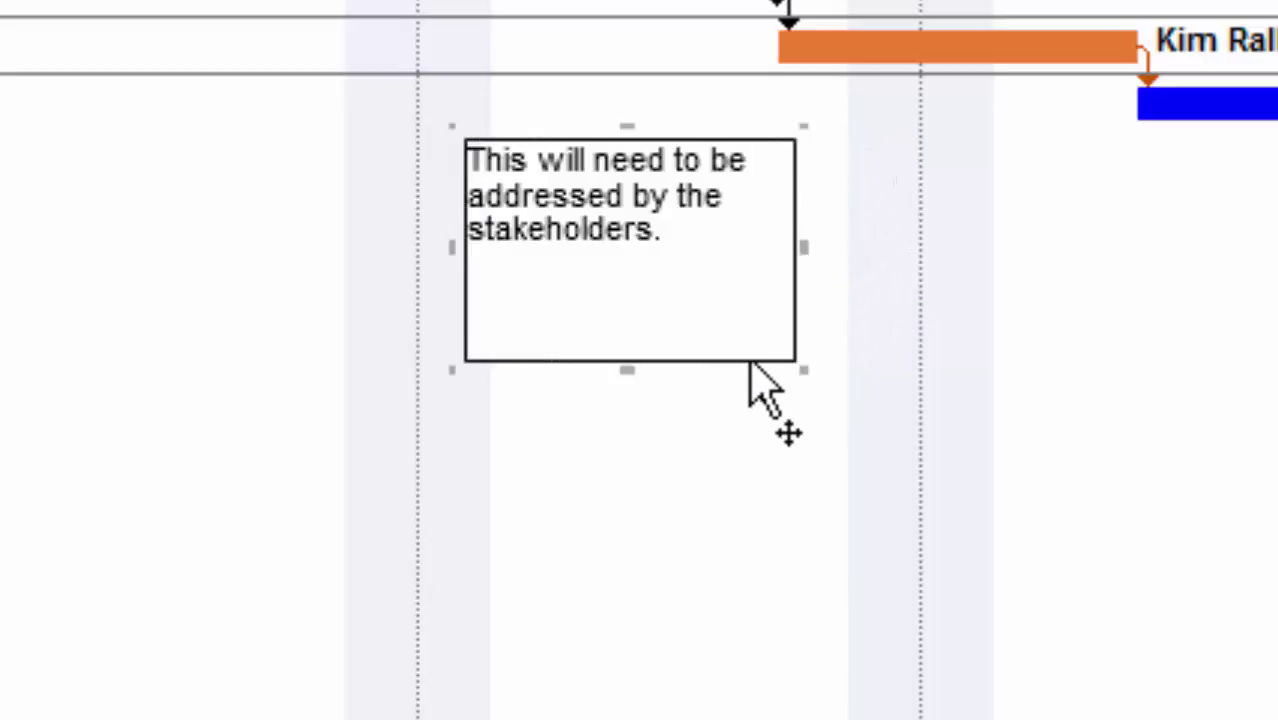
drag(750, 362, 748, 461)
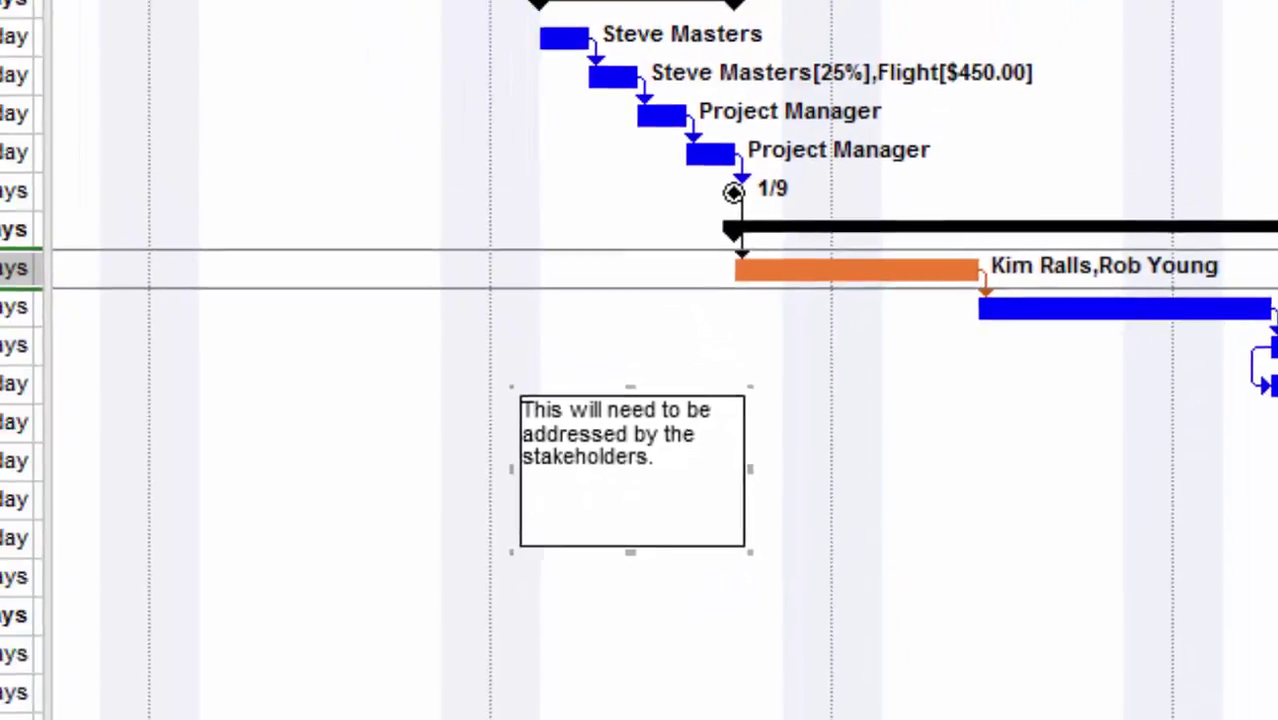
Draw an arrow from the note's top edge up to the orange Conduct needs analysis bar
click(1166, 150)
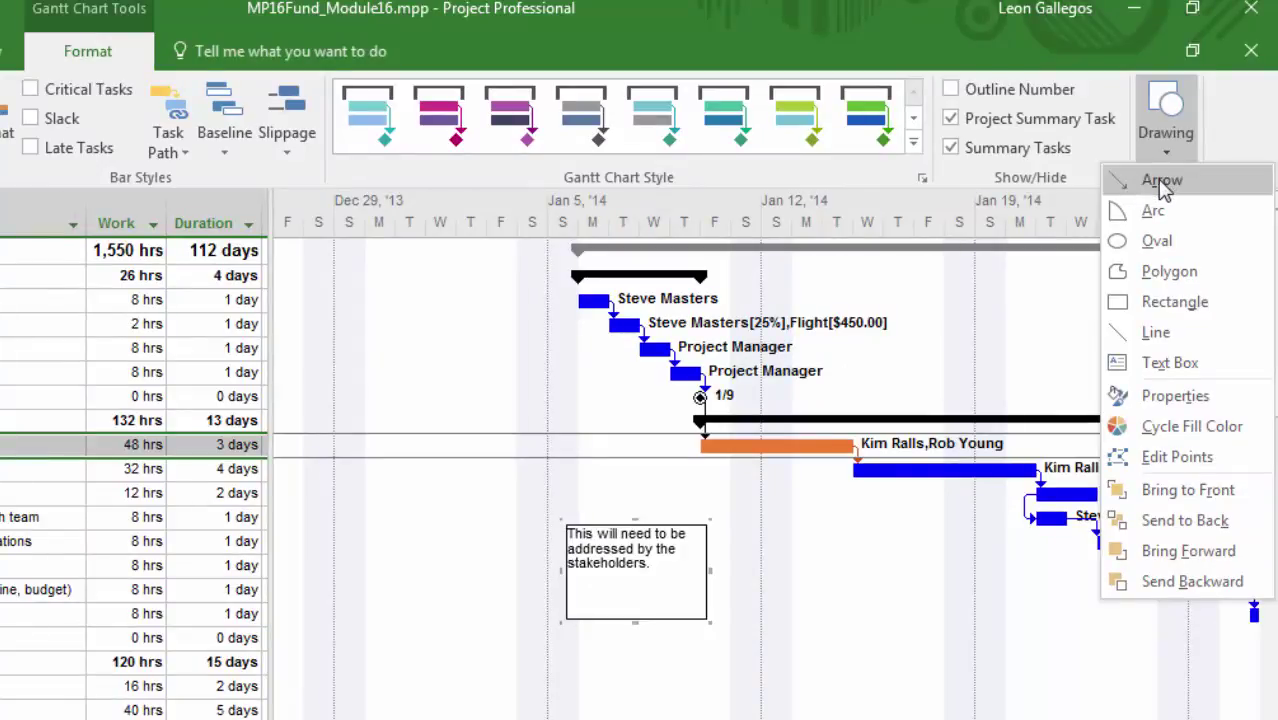
click(1162, 181)
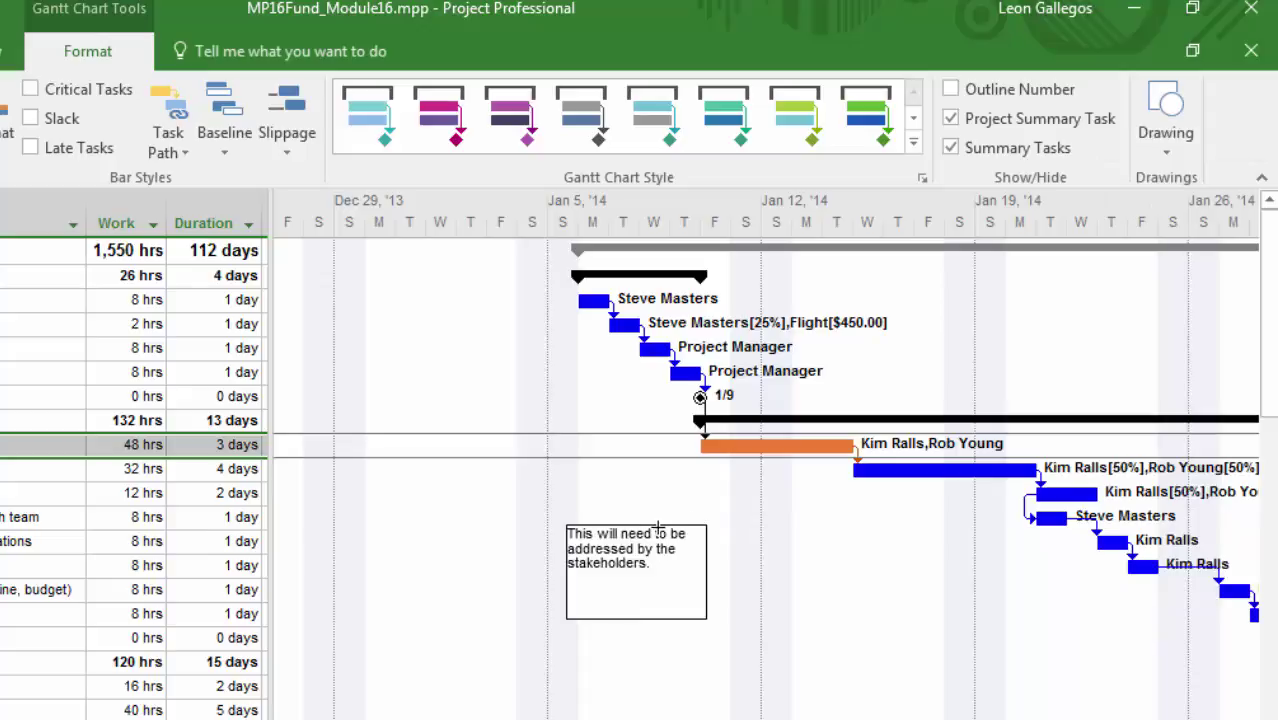
mouse_move(657, 524)
mouse_down()
mouse_move(689, 516)
mouse_move(687, 493)
mouse_up()
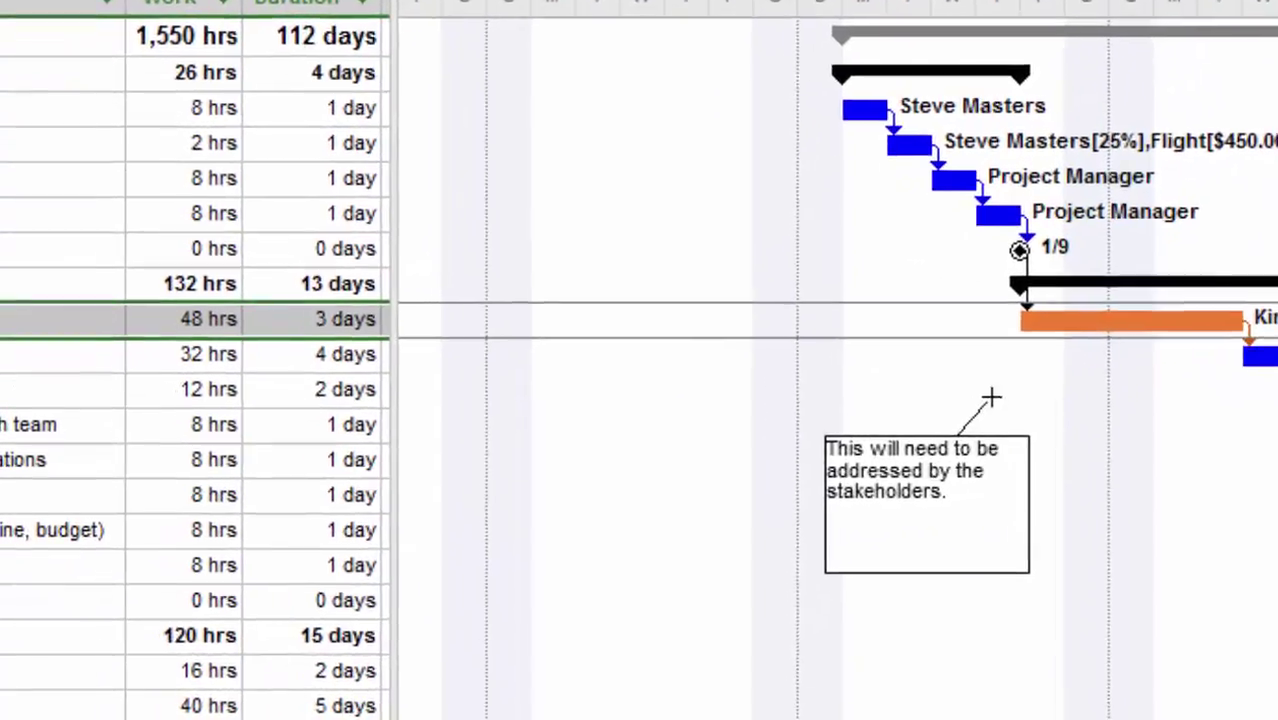
drag(1096, 357, 1117, 313)
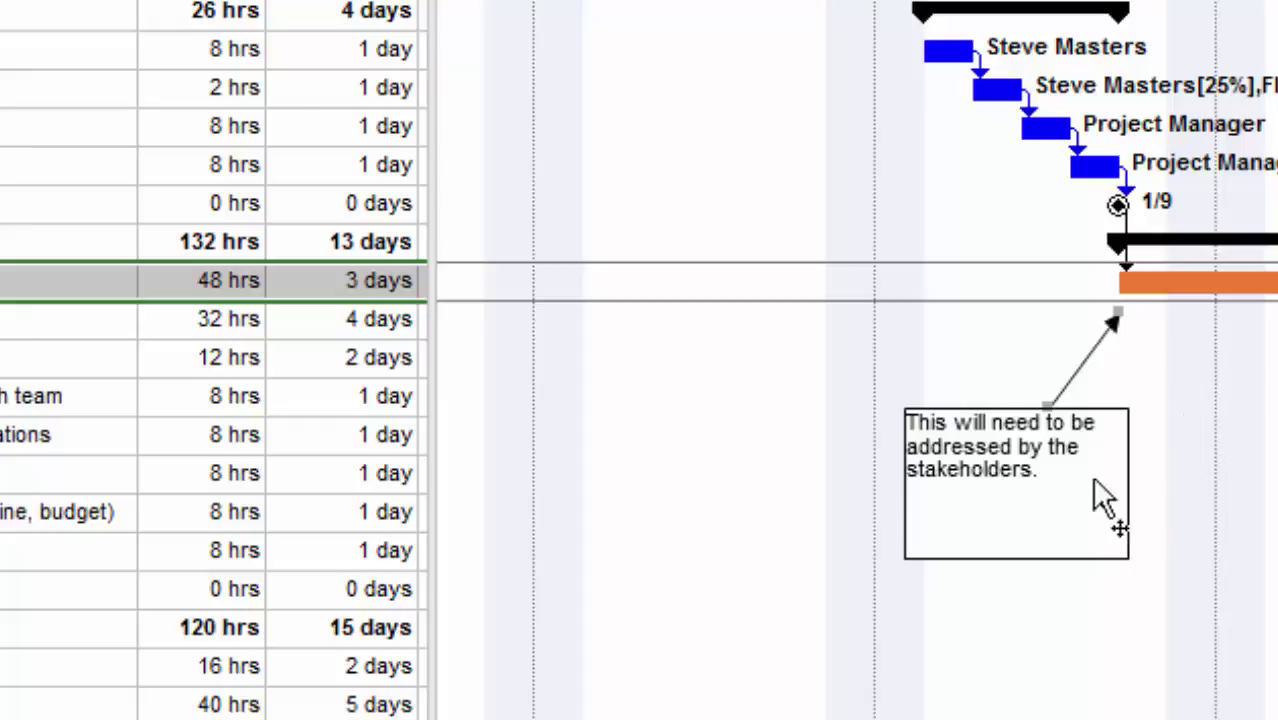
Cycle the stakeholder note box's fill twice, from white to dark red
click(1070, 500)
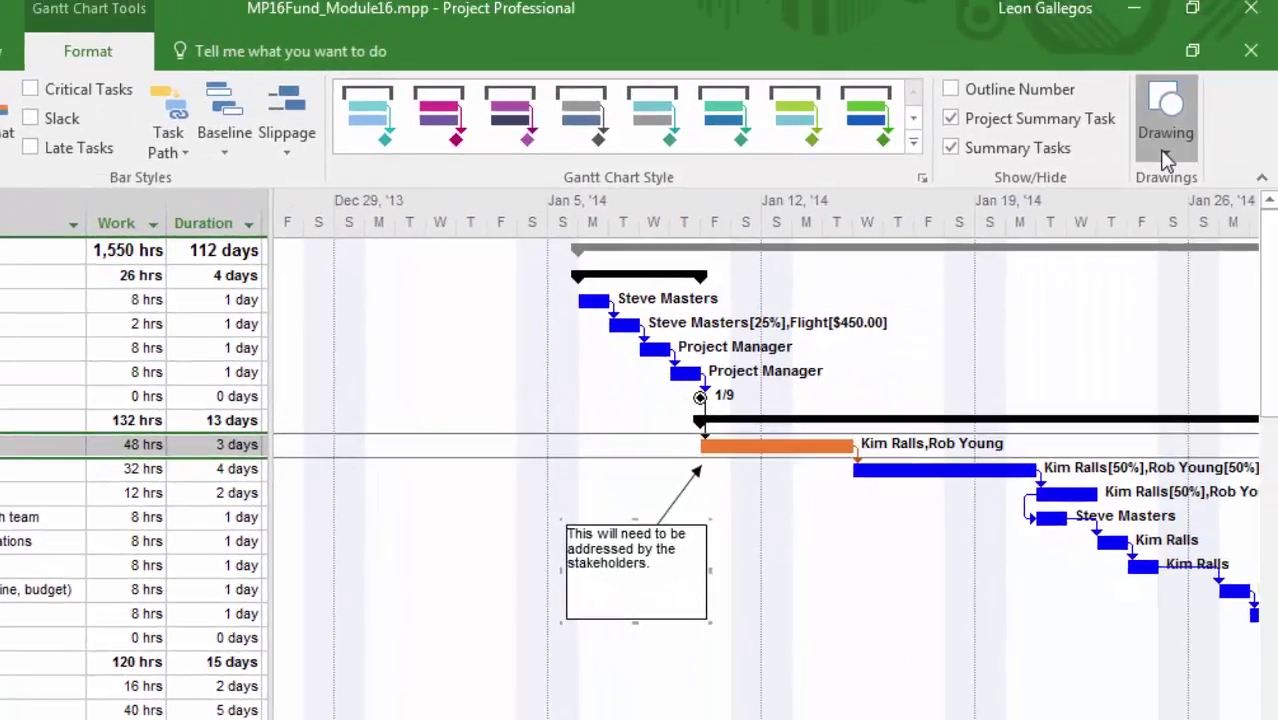
click(1268, 112)
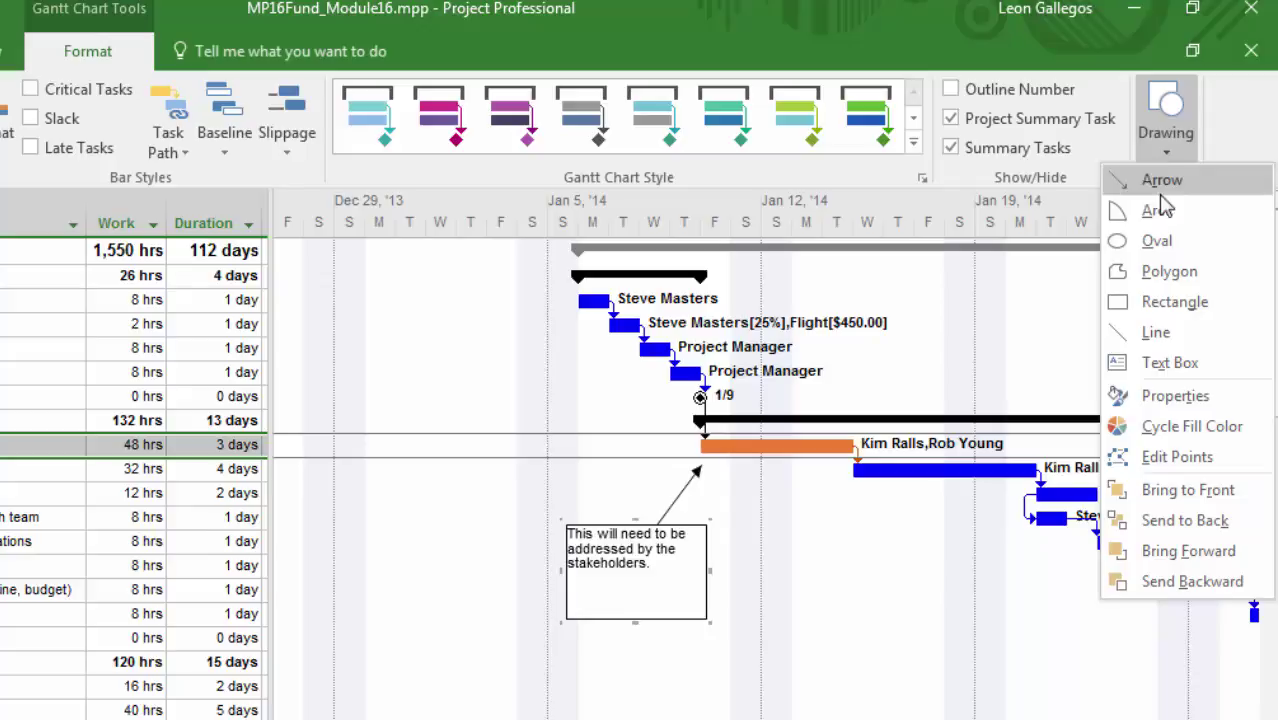
click(1180, 432)
click(1180, 432)
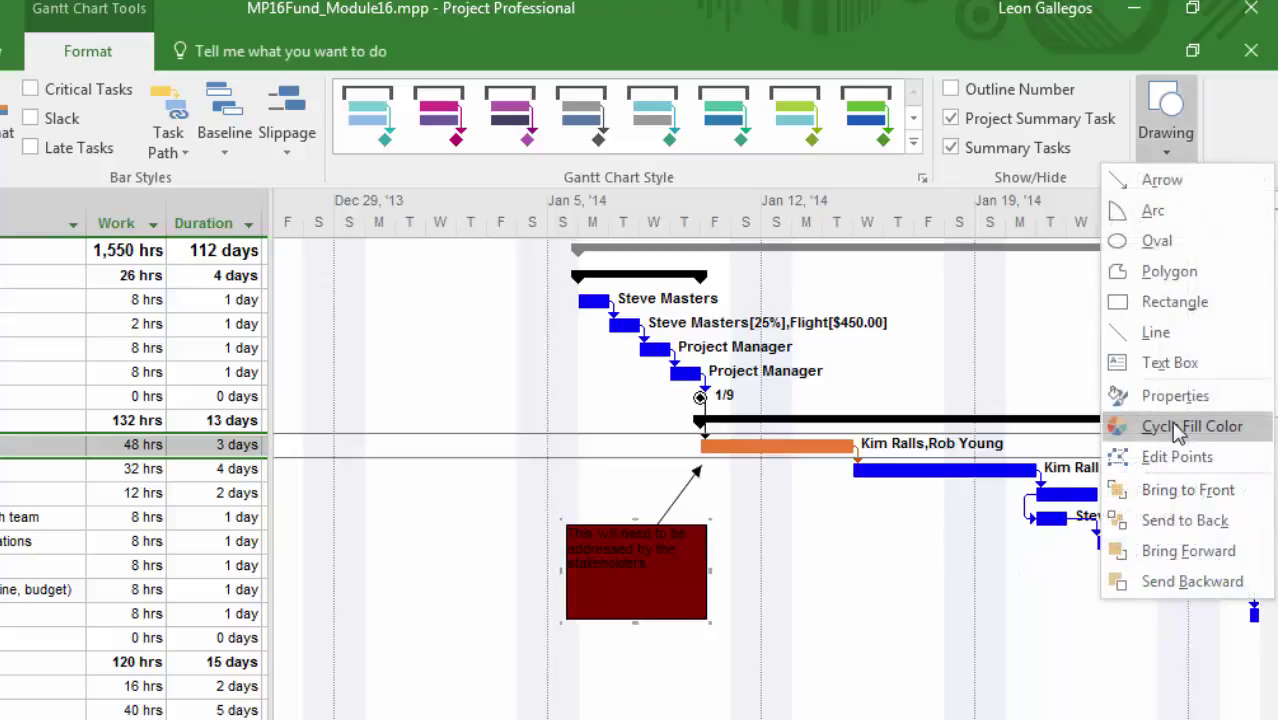
Give the note a light-blue fill and a thicker border line in Format Drawing
key(Escape)
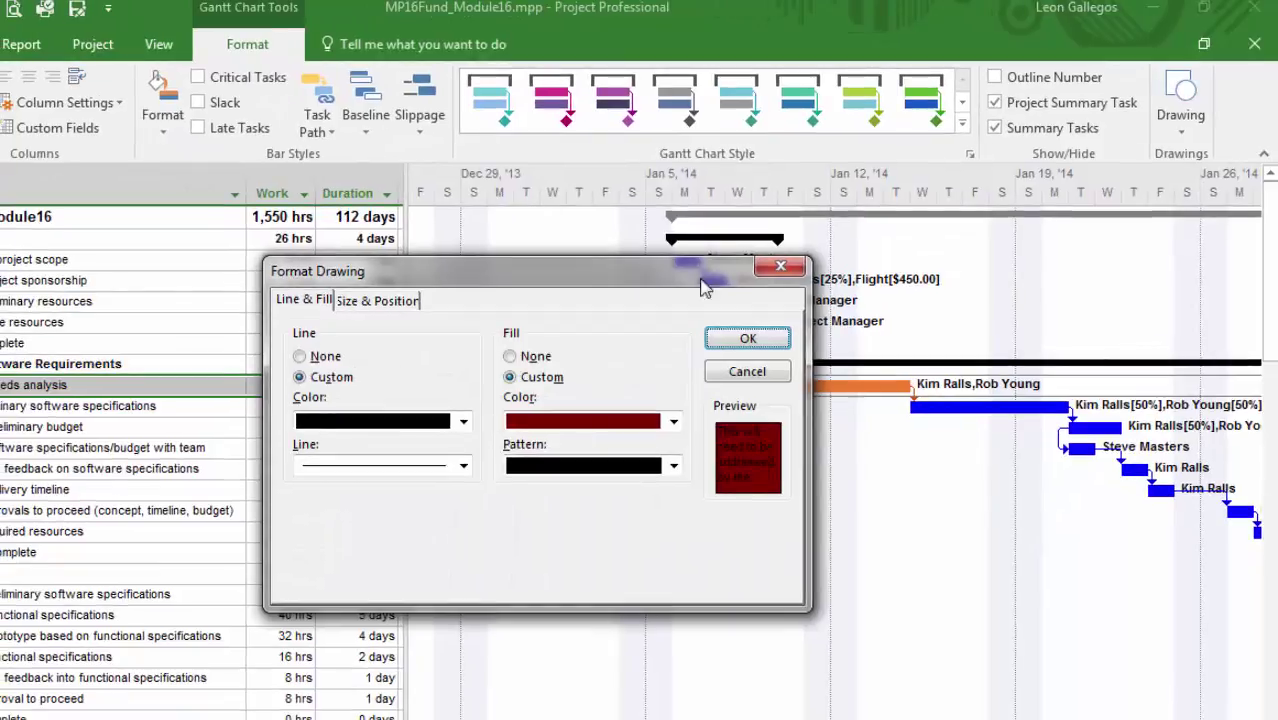
drag(645, 285, 290, 277)
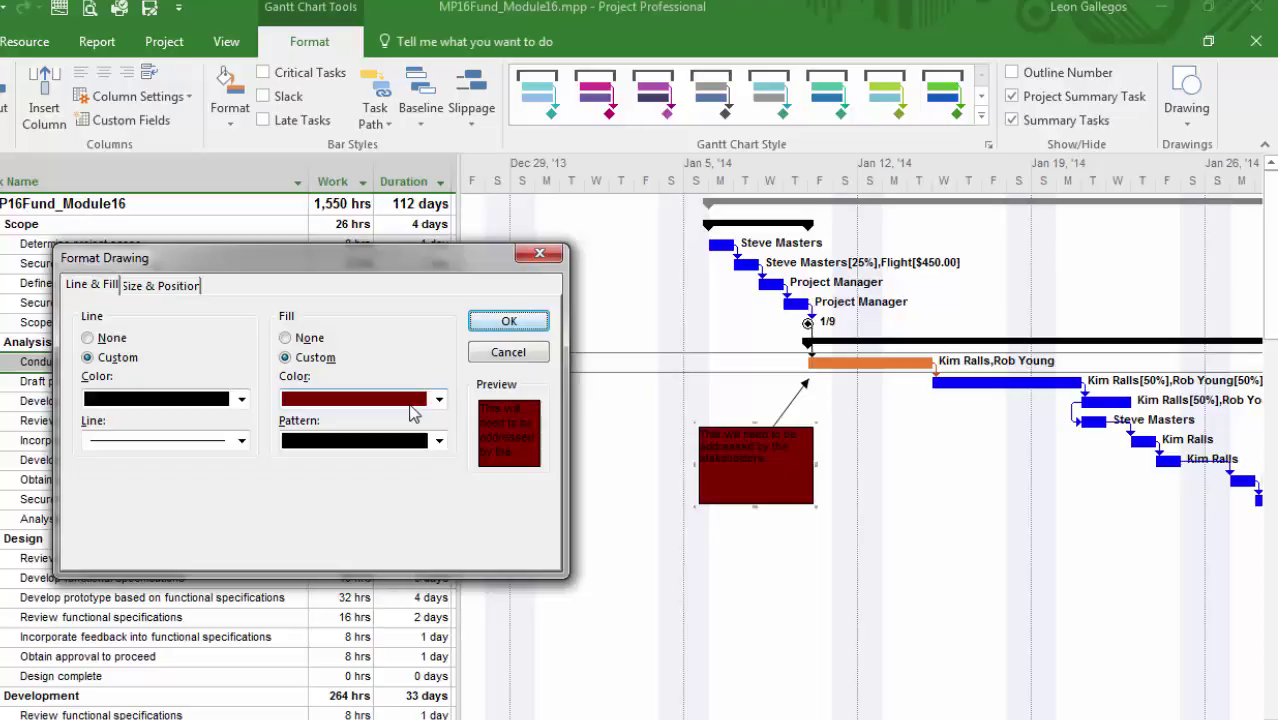
click(439, 400)
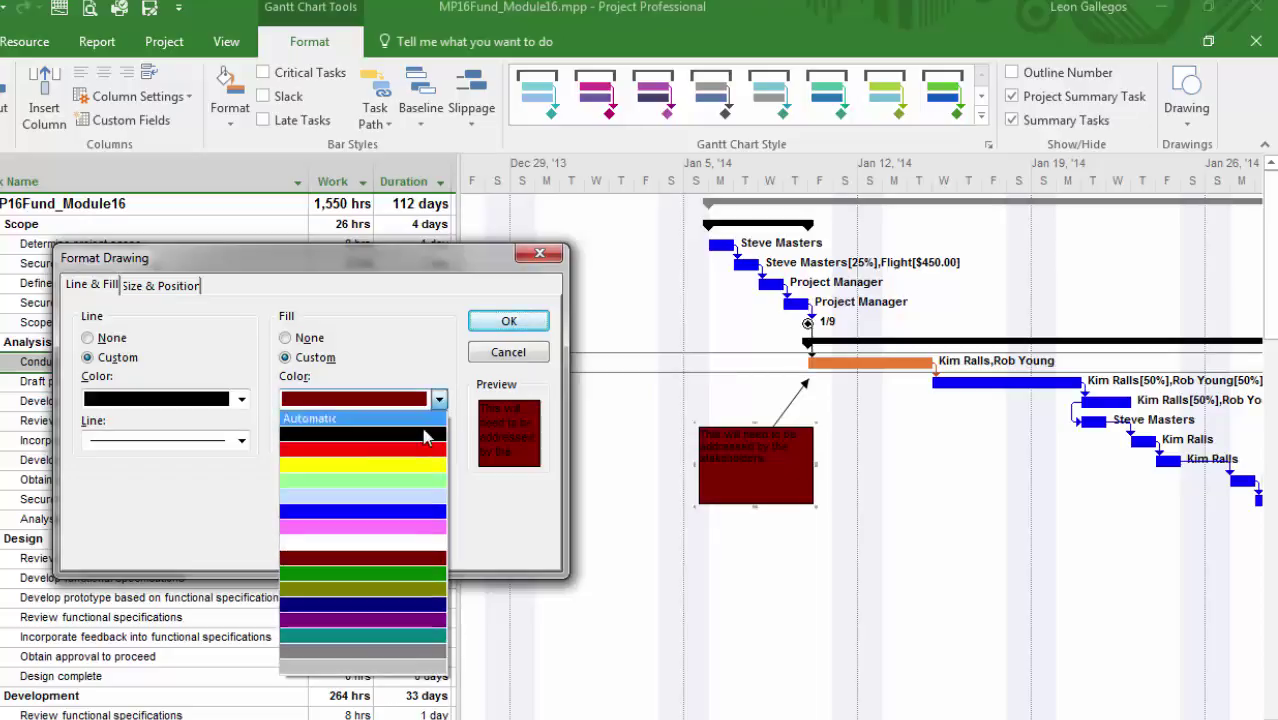
click(404, 496)
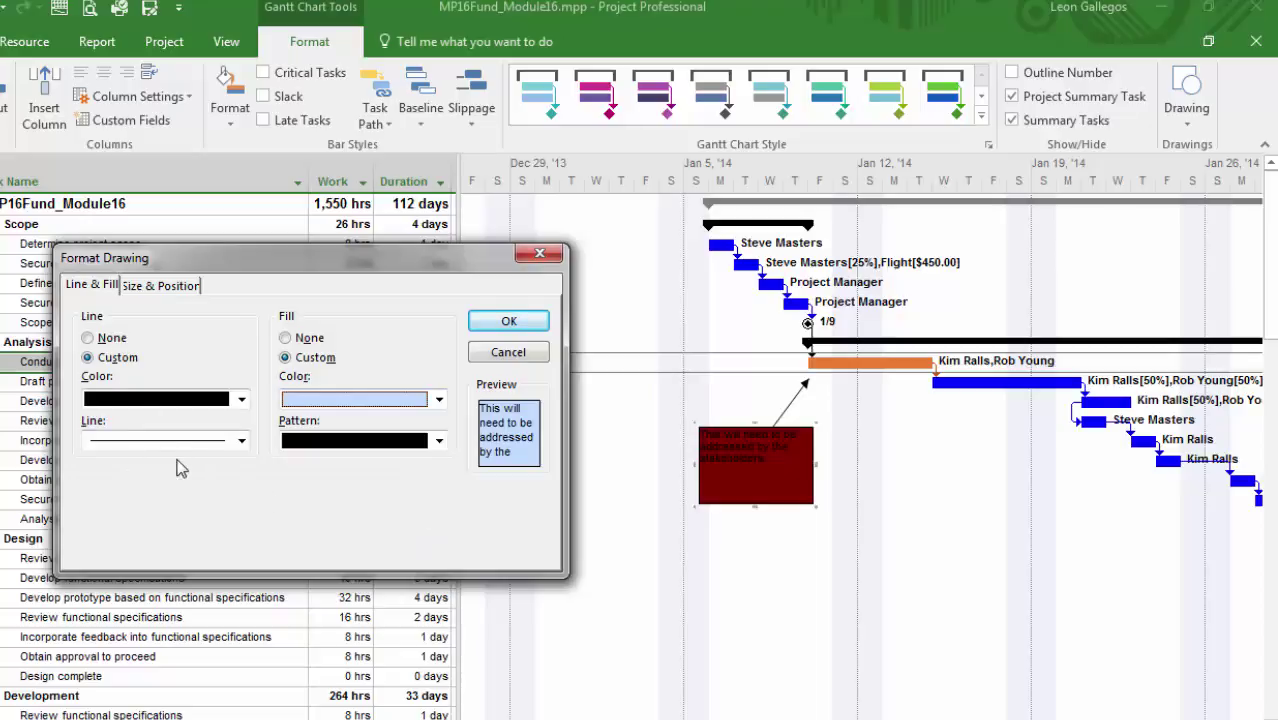
click(243, 452)
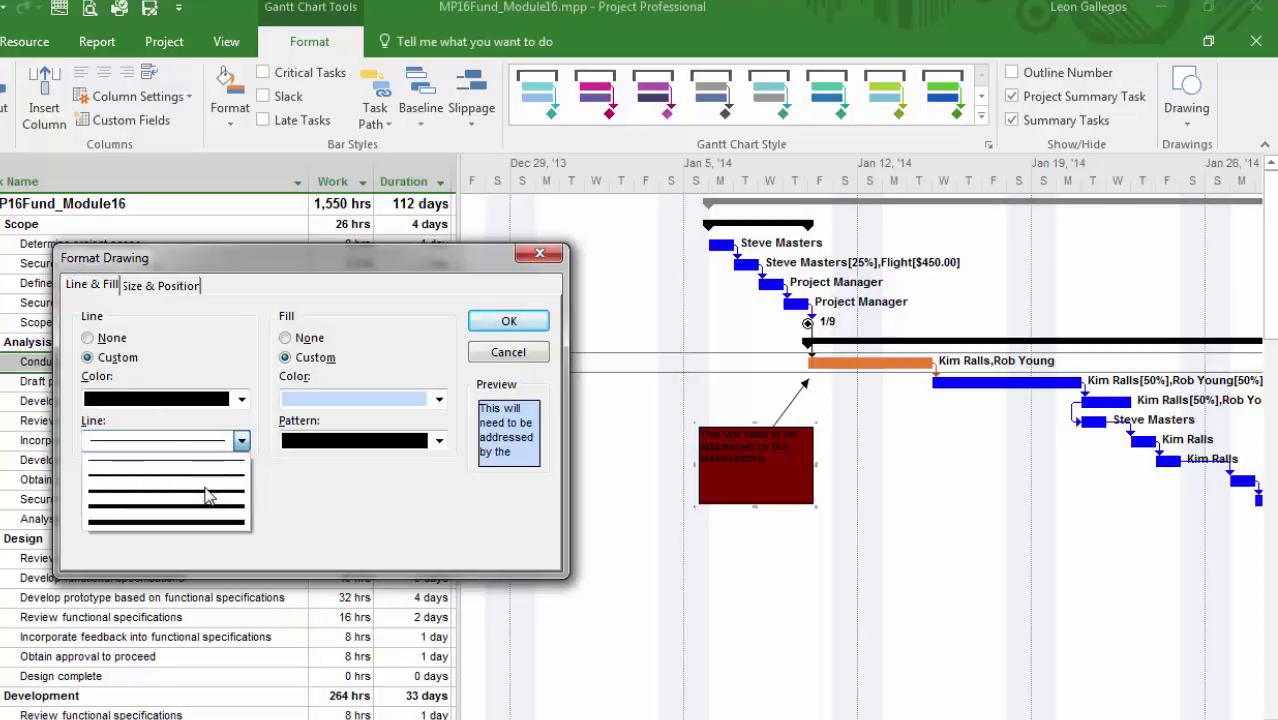
click(208, 492)
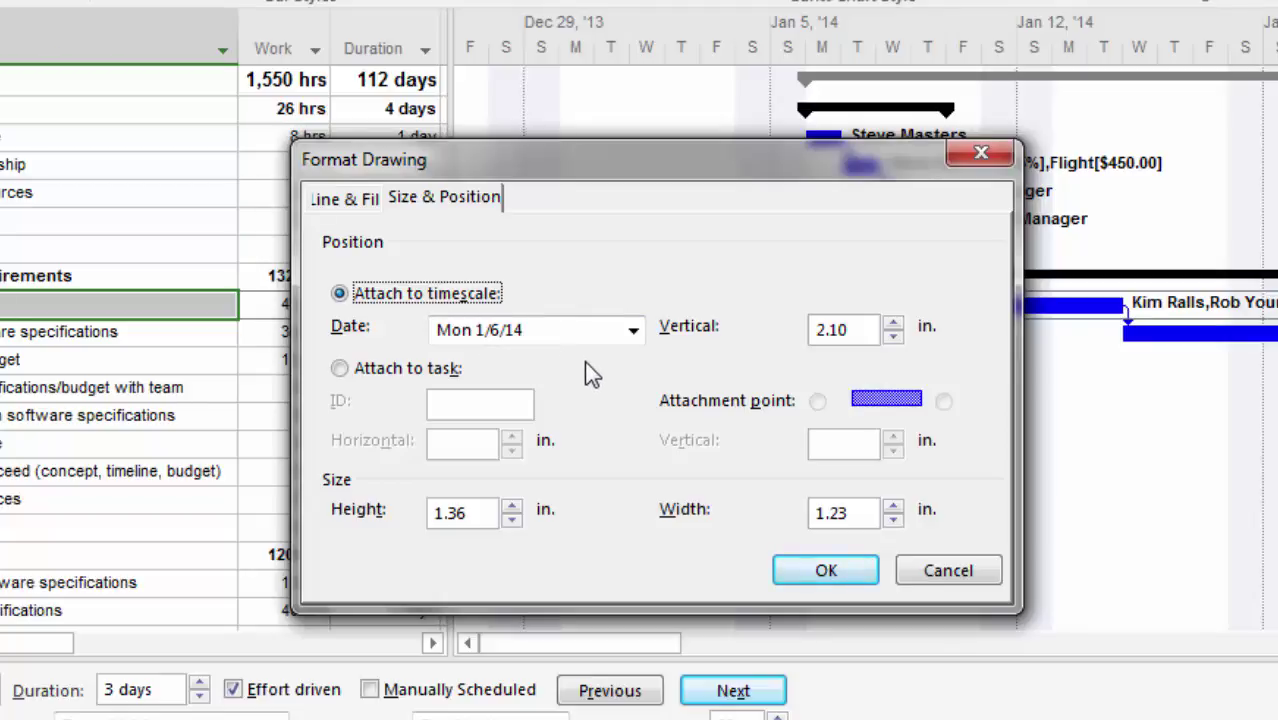
Attach the note to task 8 instead of the Mon 1/6/14 timescale date
click(339, 368)
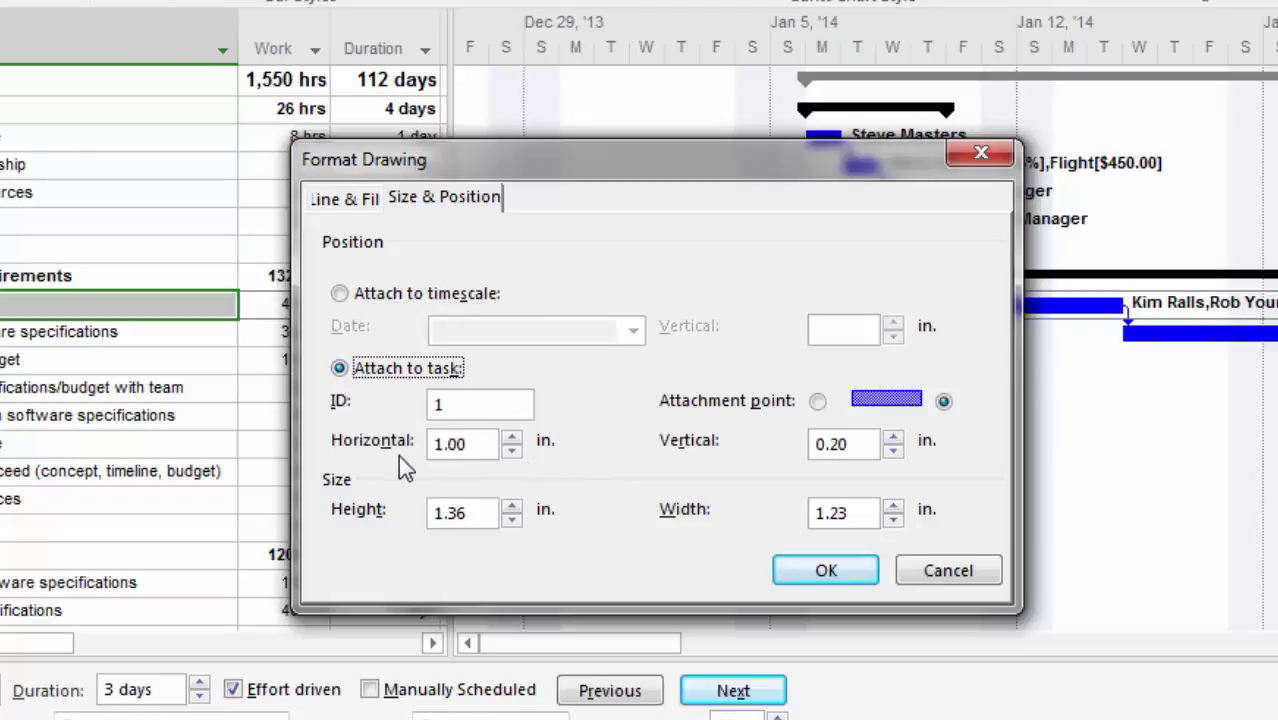
click(452, 404)
drag(452, 404, 428, 404)
text(8)
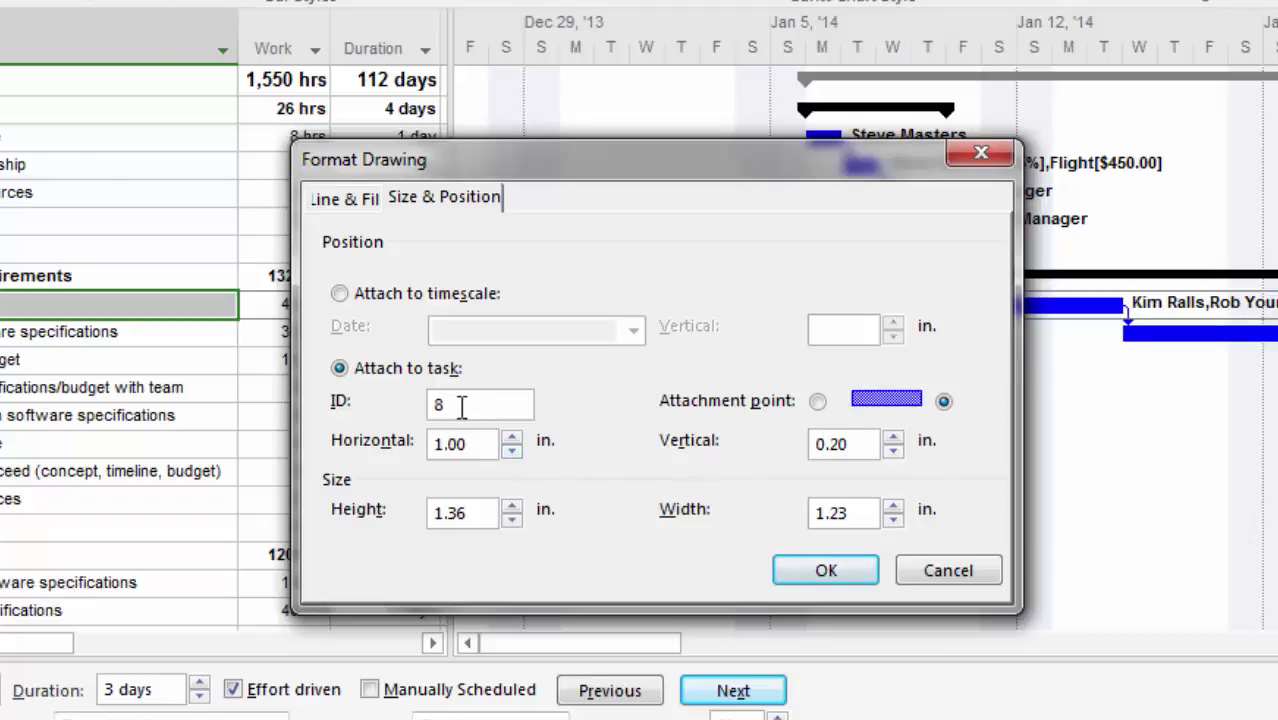
drag(460, 404, 410, 404)
Apply the Format Drawing settings, then check the arrow and light-blue note box on the Gantt chart
click(798, 578)
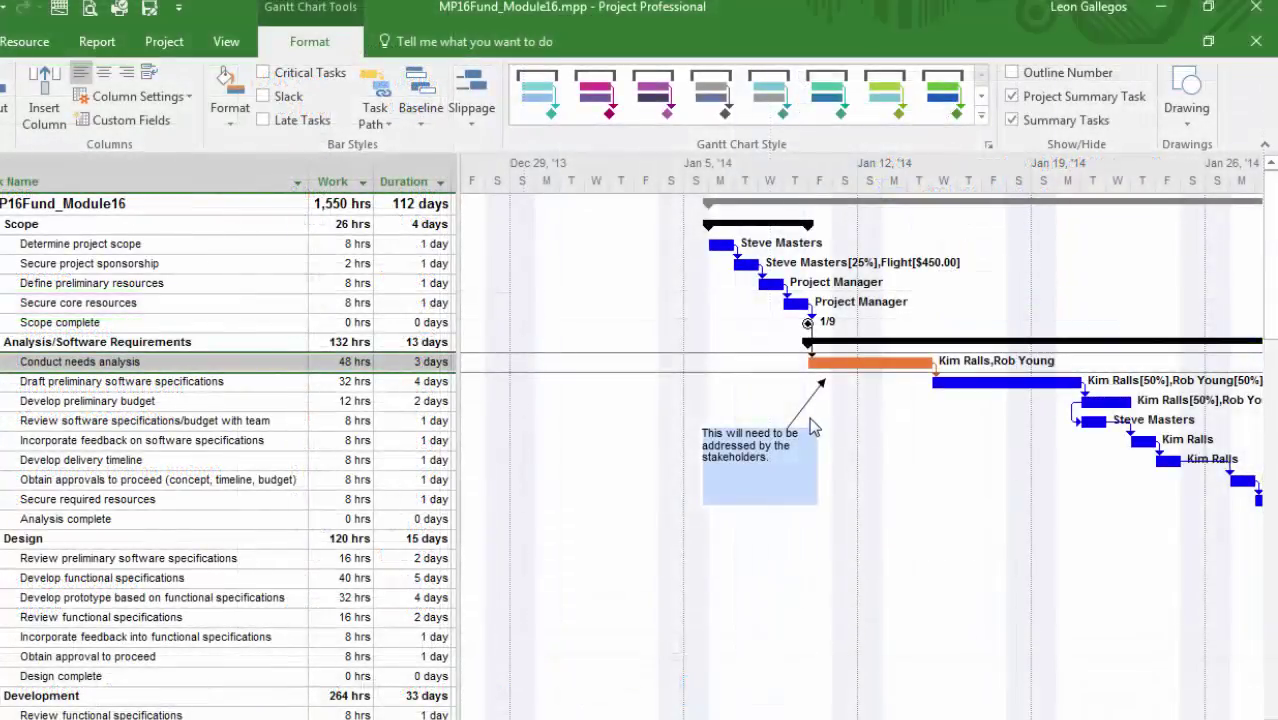
click(810, 416)
click(785, 476)
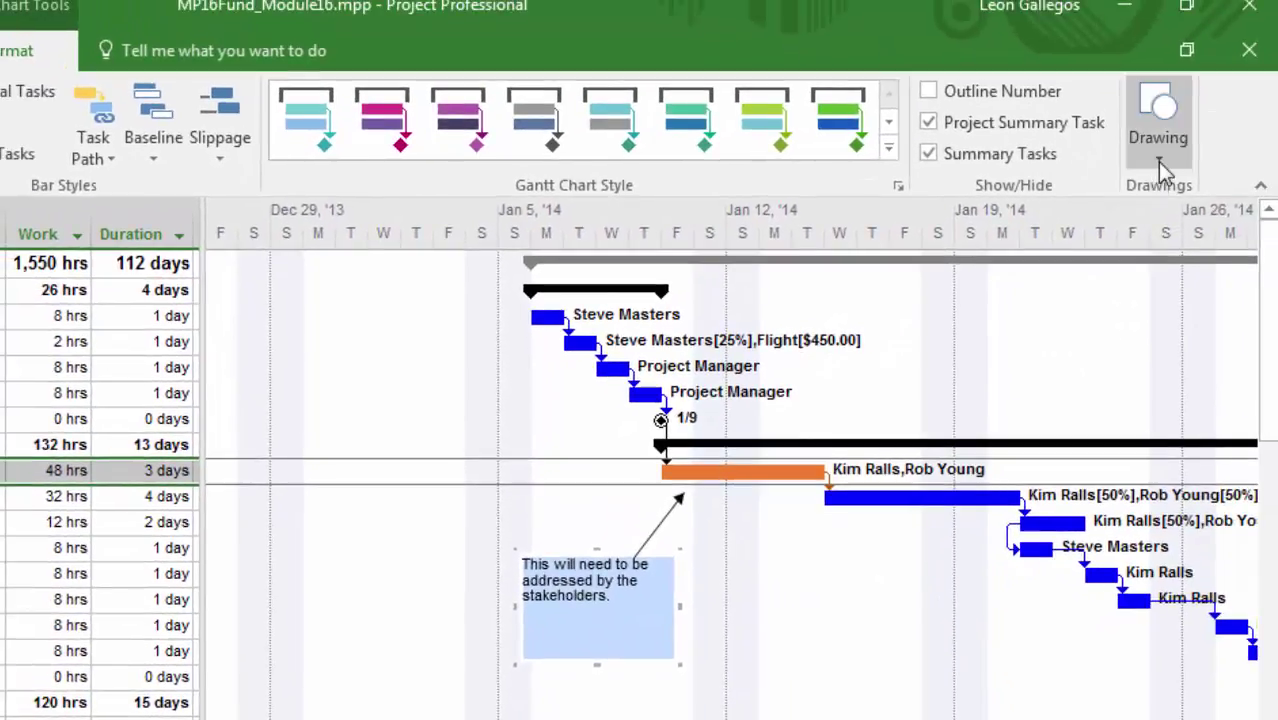
click(1159, 165)
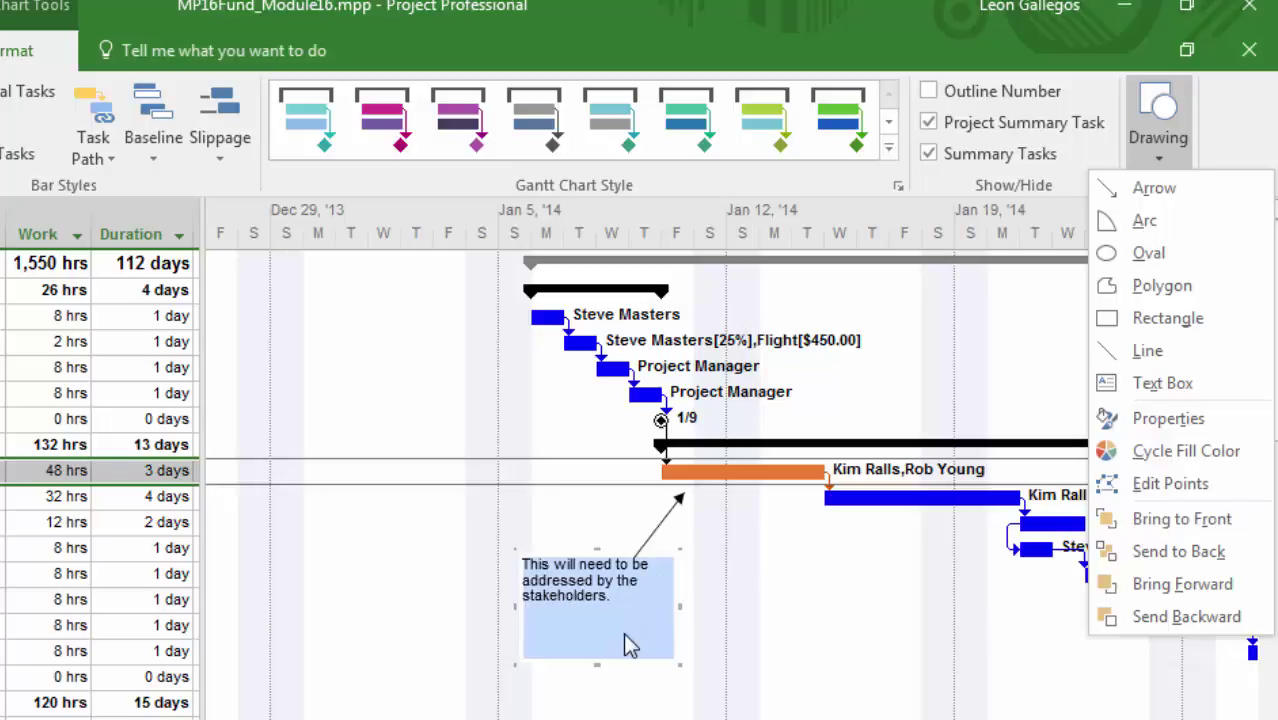
key(Escape)
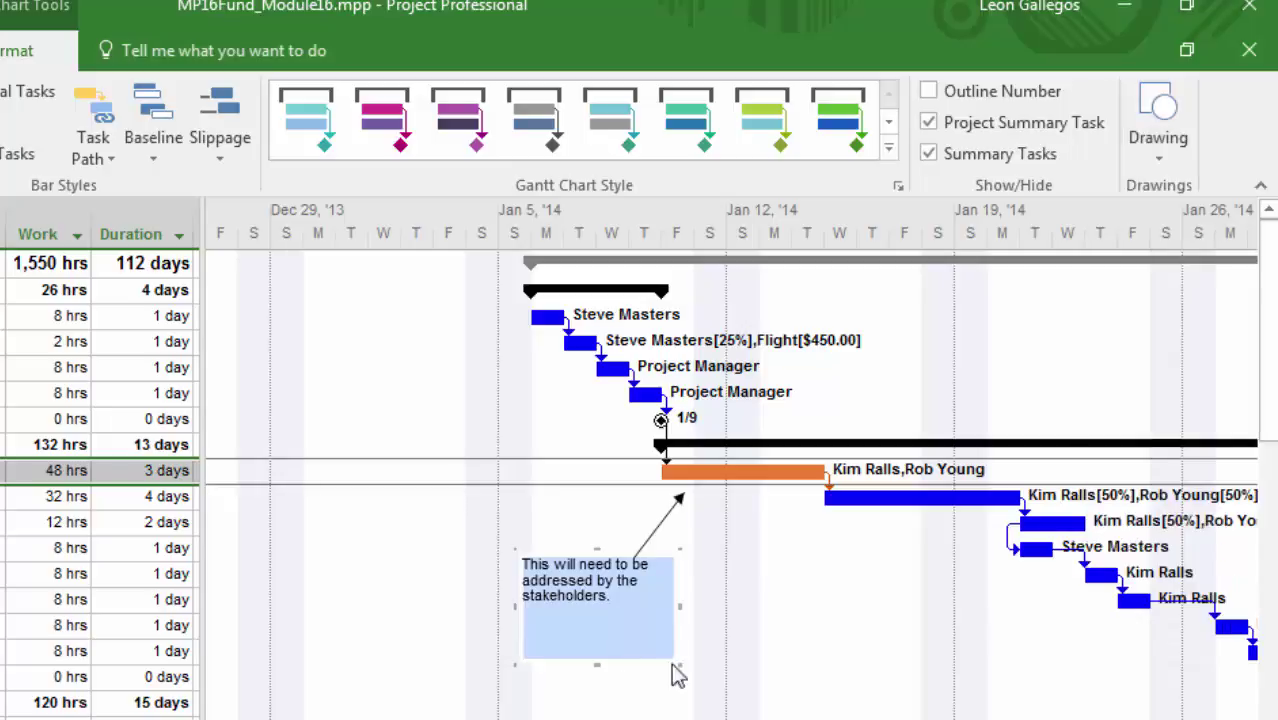